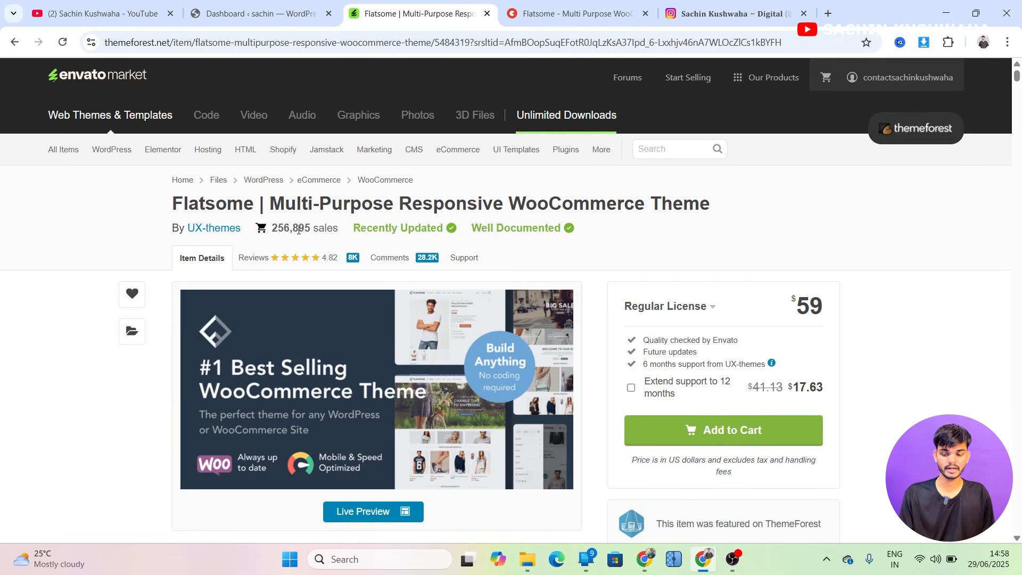
Review the Flatsome theme's ThemeForest listing, its sales and Regular License price
left_click_drag(340, 230, 269, 229)
left_click(938, 377)
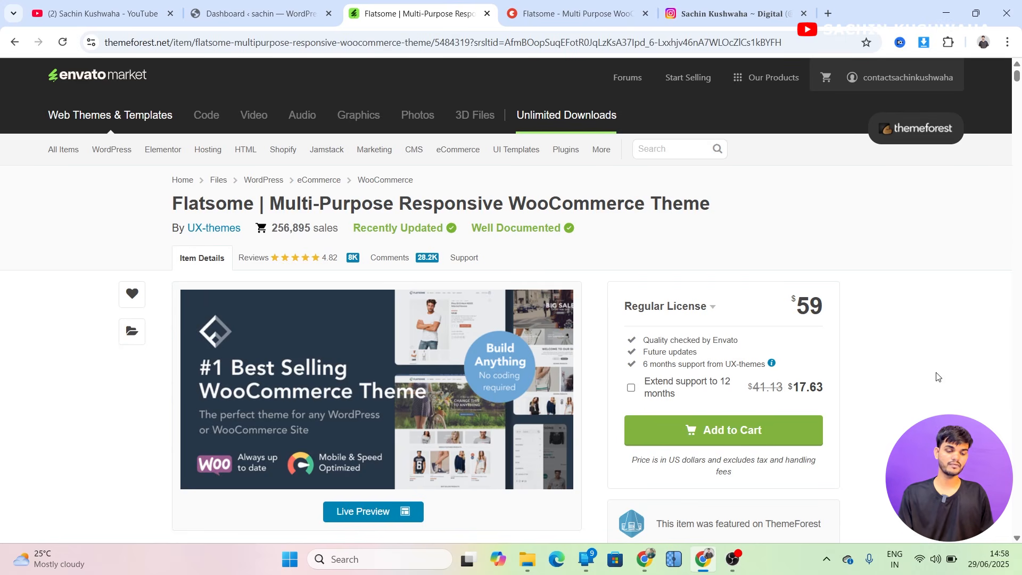
left_click_drag(794, 306, 852, 316)
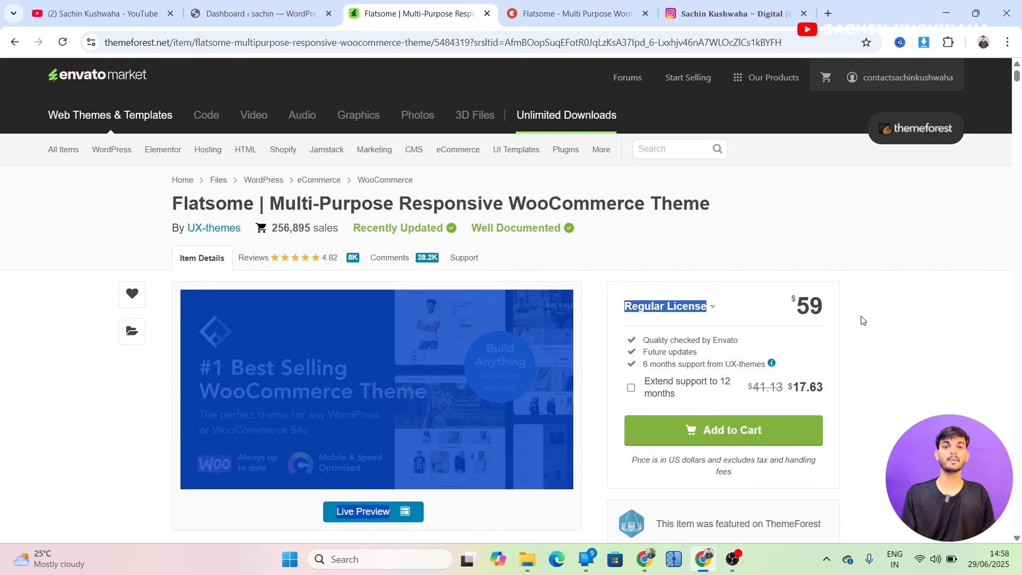
left_click(862, 320)
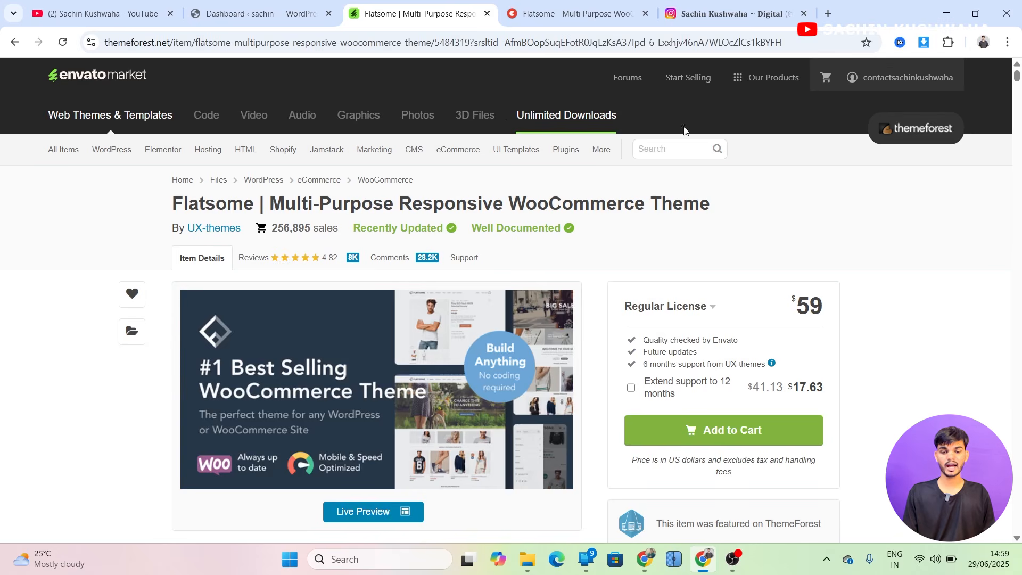
Open the Flatsome product page on topmate, start a purchase and open the discount code field
left_click(587, 5)
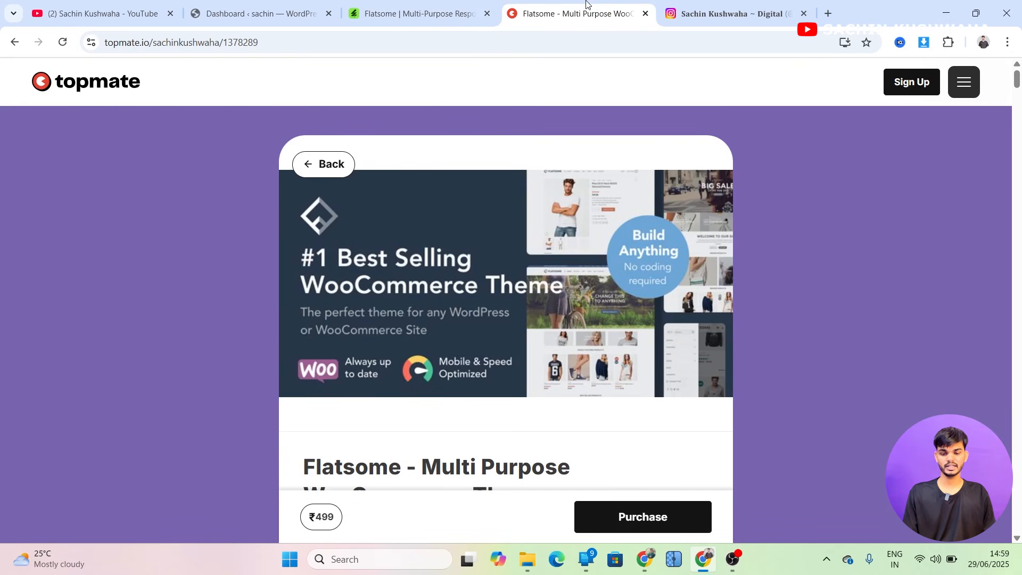
scroll(621, 290, "down", 5)
scroll(621, 290, "up", 5)
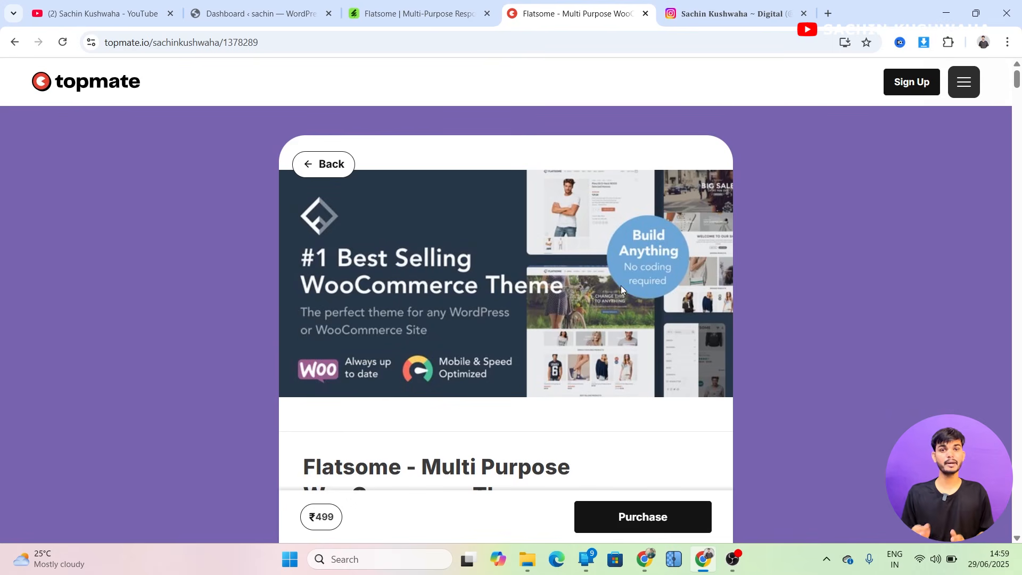
scroll(621, 287, "down", 3)
scroll(620, 287, "up", 3)
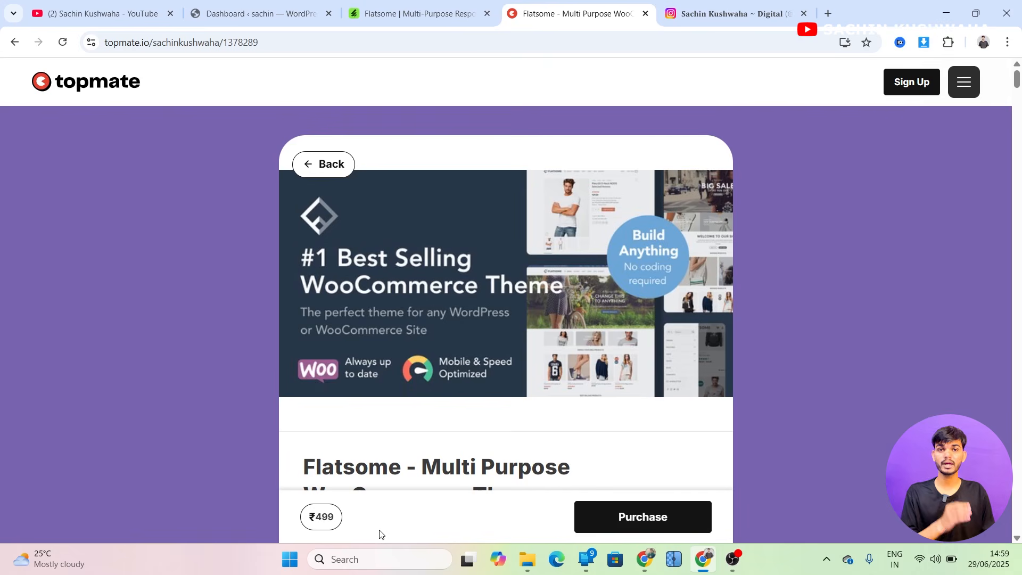
left_click(656, 519)
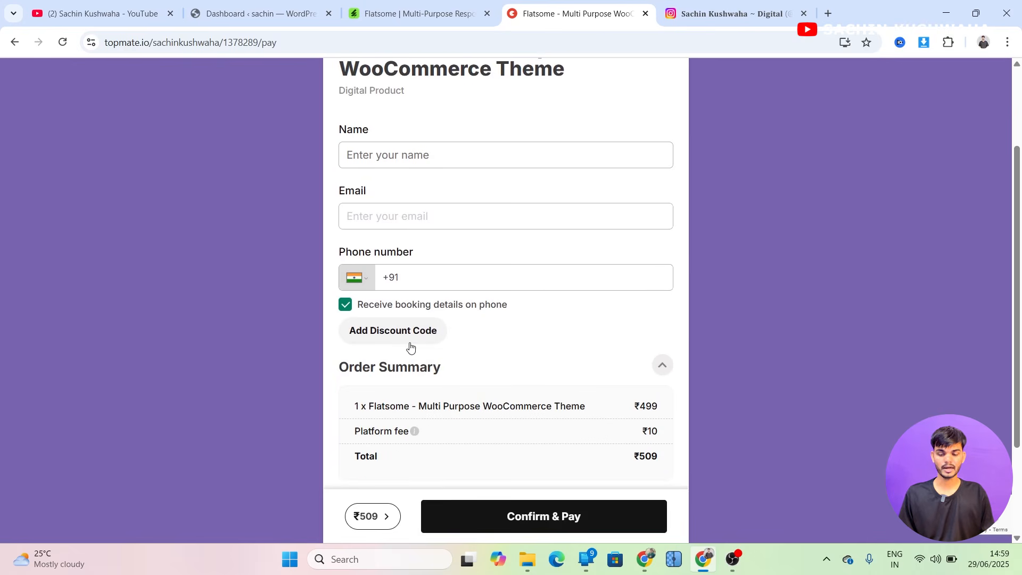
left_click(385, 333)
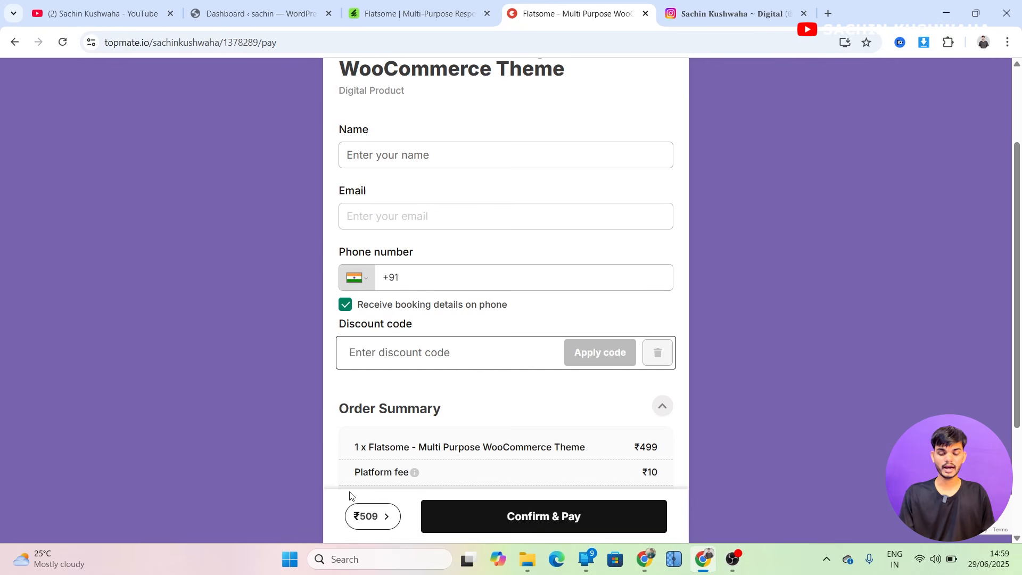
Locate the downloaded flatsome-3.19.12-qvgkjr.zip file in the Downloads folder
left_click(523, 568)
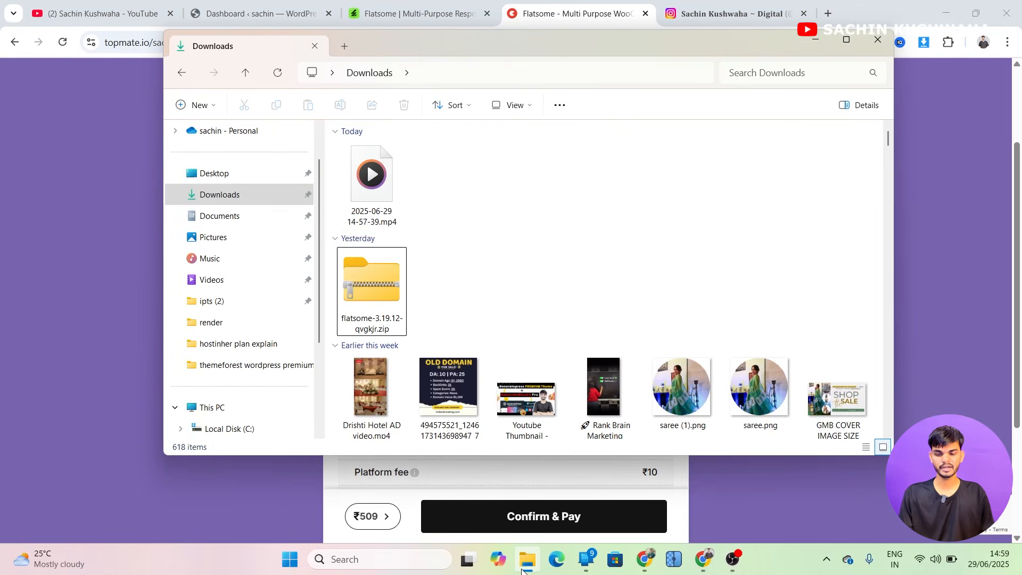
left_click(380, 301)
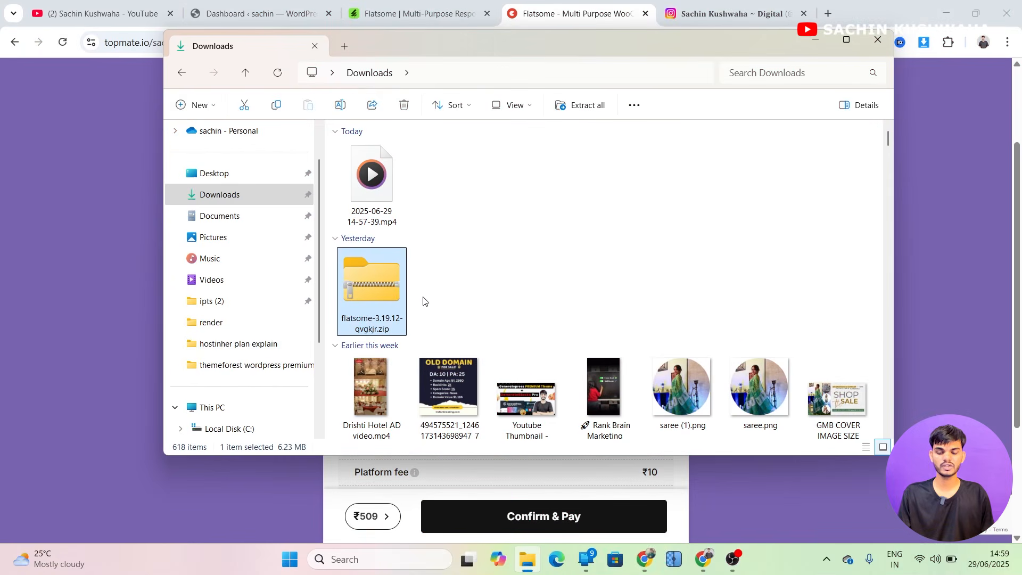
left_click(426, 301)
left_click(605, 3)
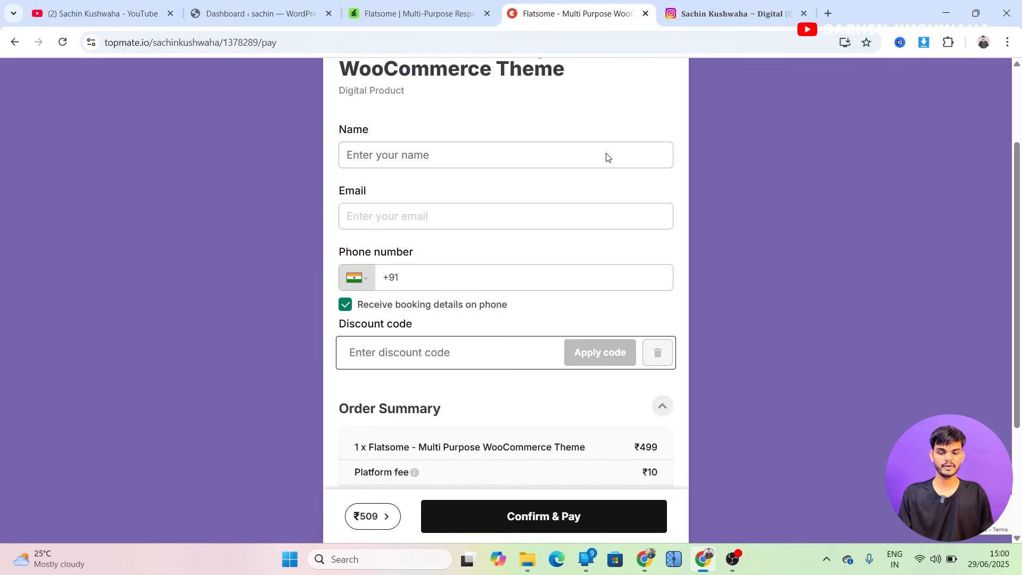
scroll(595, 285, "down", 3)
scroll(595, 287, "up", 5)
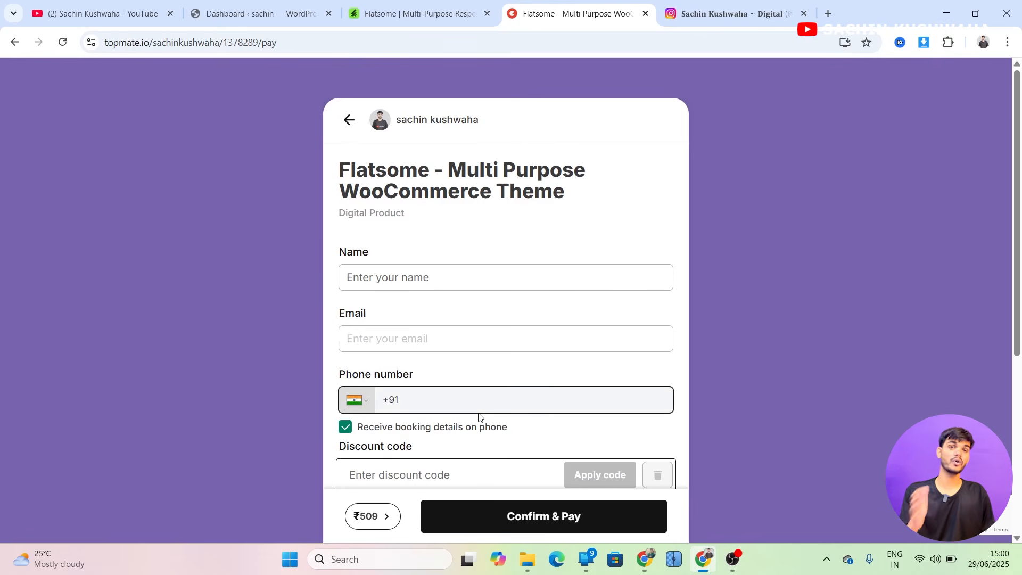
Open the WordPress themes page and start uploading a new theme
left_click(253, 3)
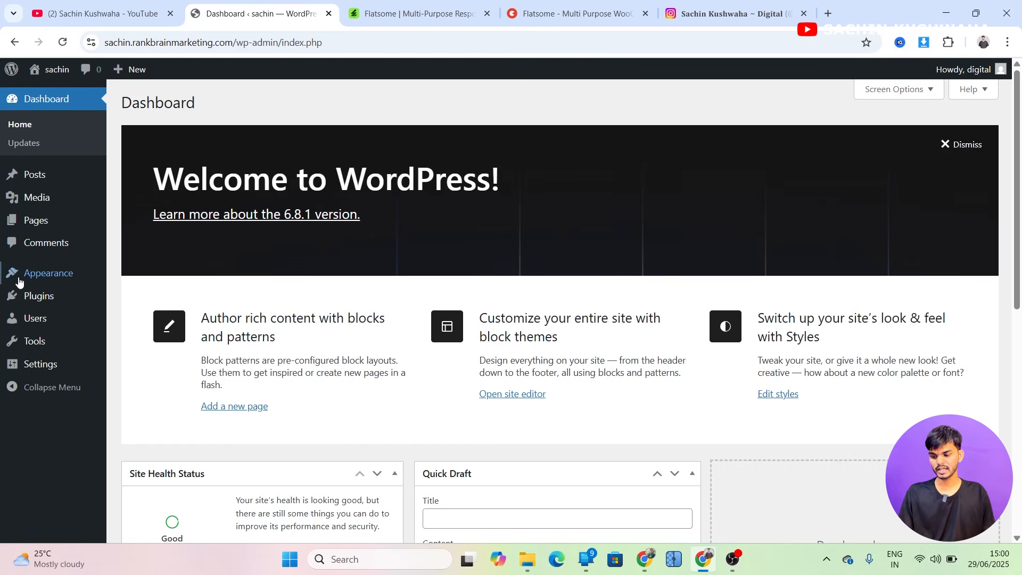
mouse_move(30, 279)
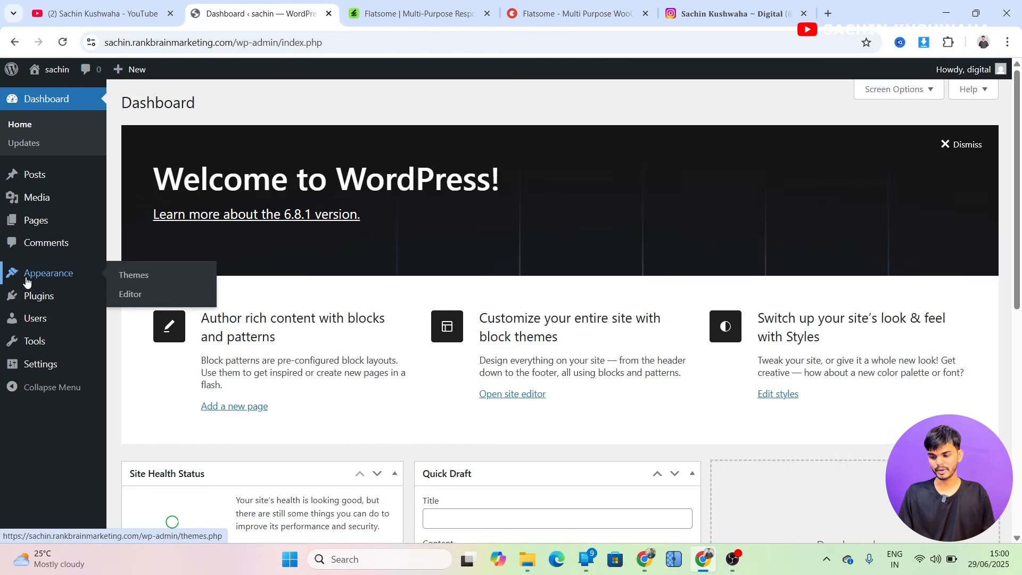
left_click(127, 277)
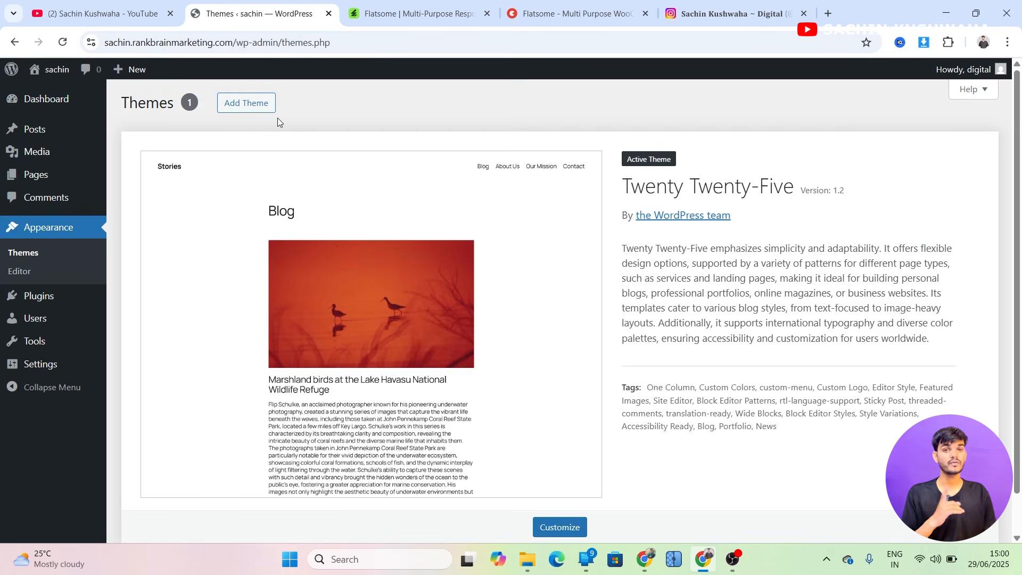
left_click(242, 103)
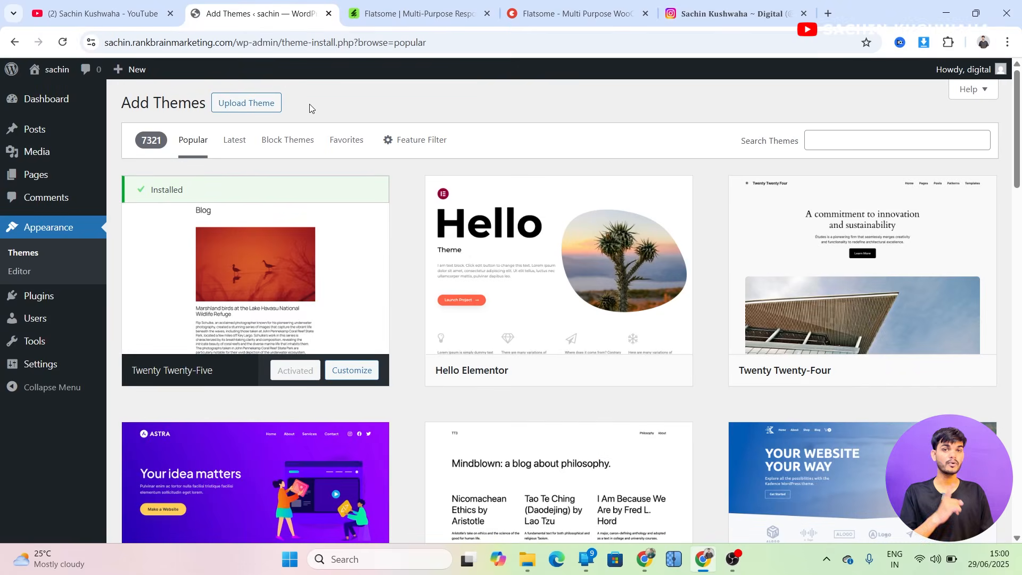
left_click(272, 99)
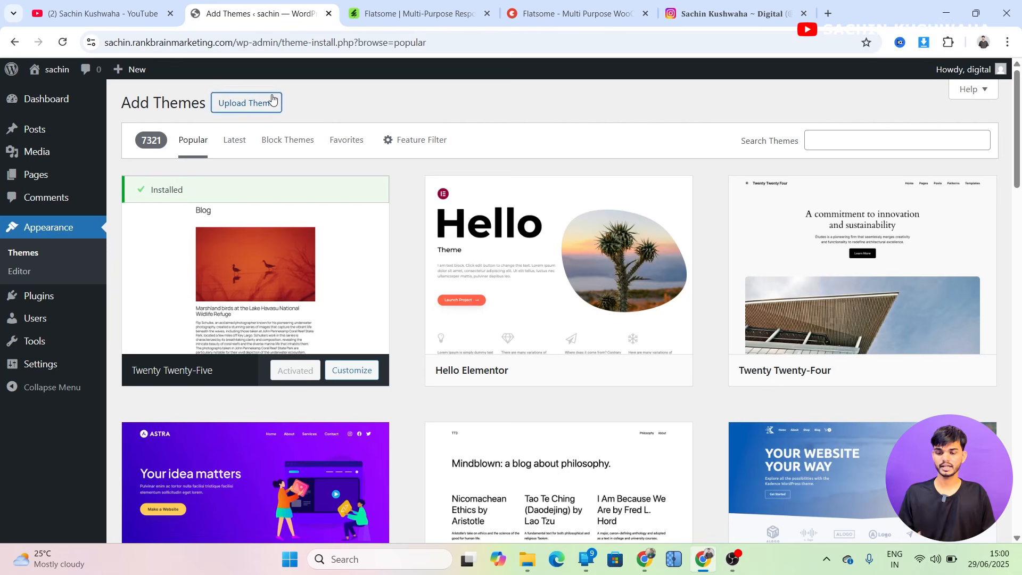
Upload and install the flatsome-3.19.12-qvgkjr.zip theme file
left_click(468, 223)
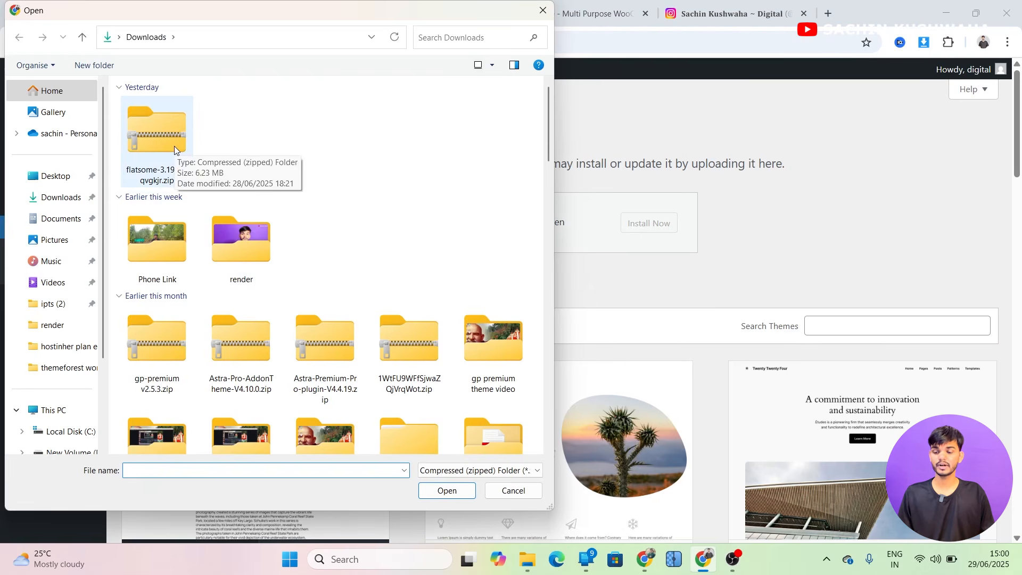
left_click(174, 146)
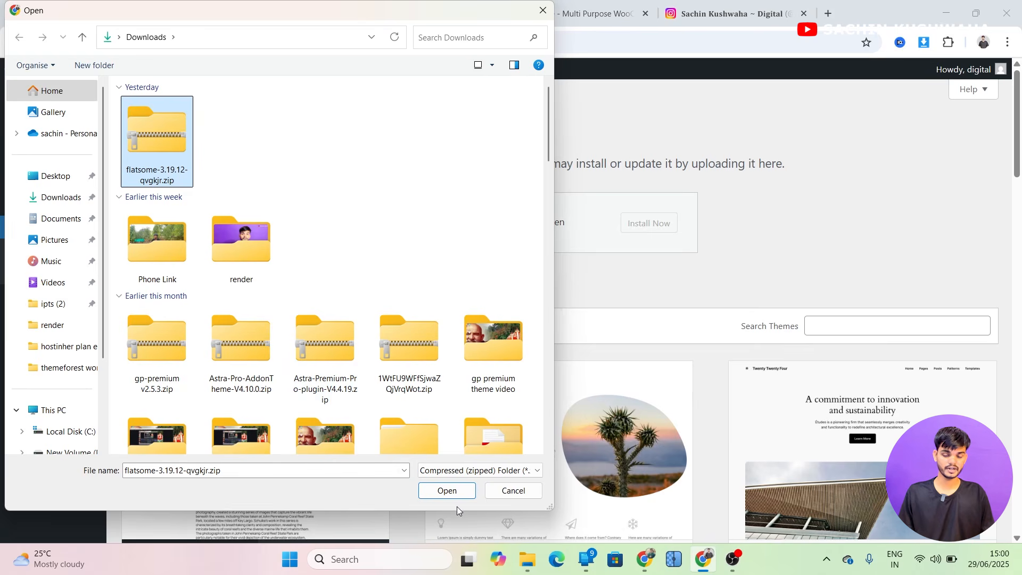
left_click(451, 492)
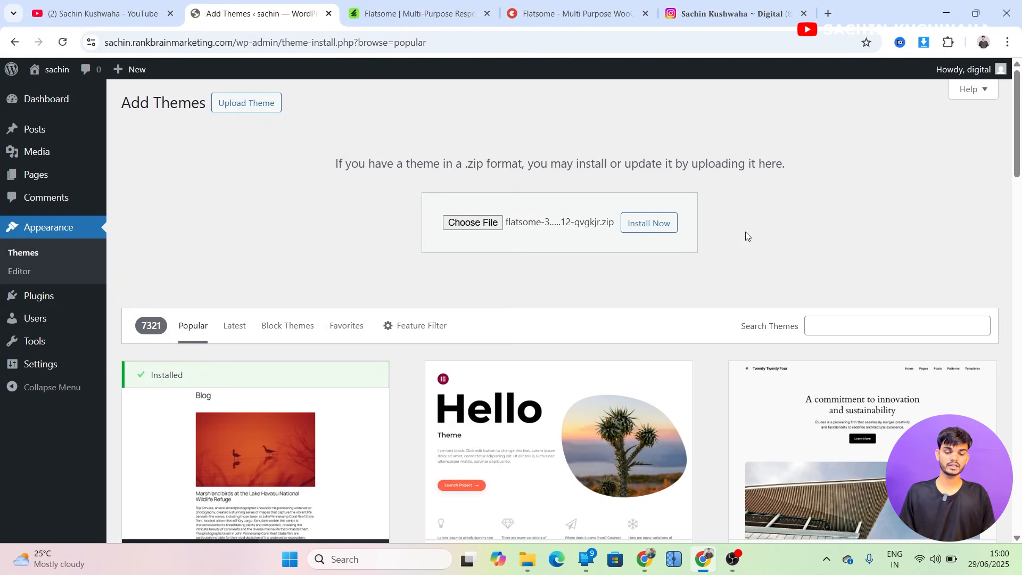
left_click(659, 224)
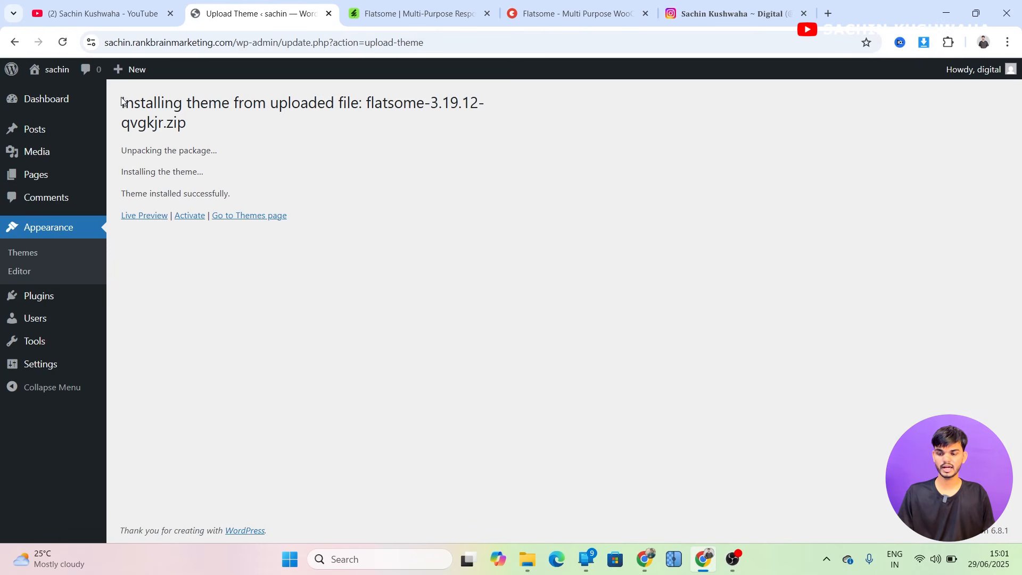
Activate the newly installed Flatsome theme
left_click_drag(122, 102, 188, 104)
left_click(288, 161)
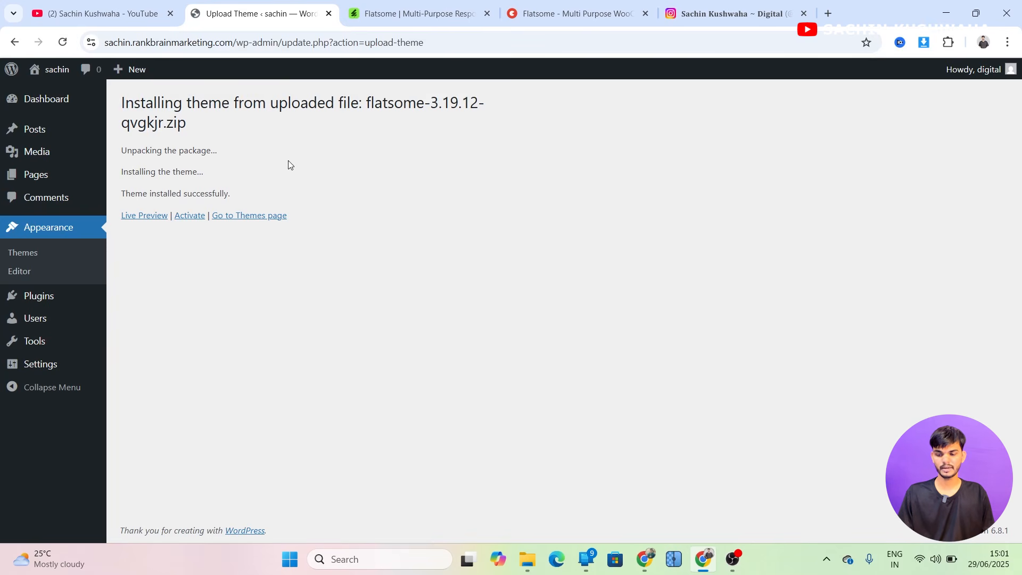
left_click(187, 216)
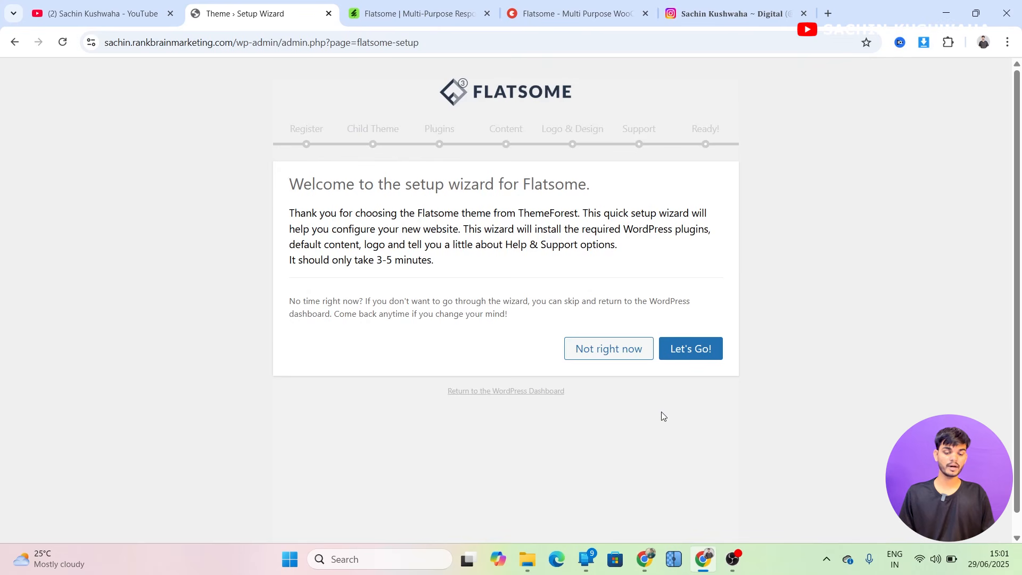
Start the Flatsome setup wizard, continue past theme registration and skip the child theme step
left_click(697, 356)
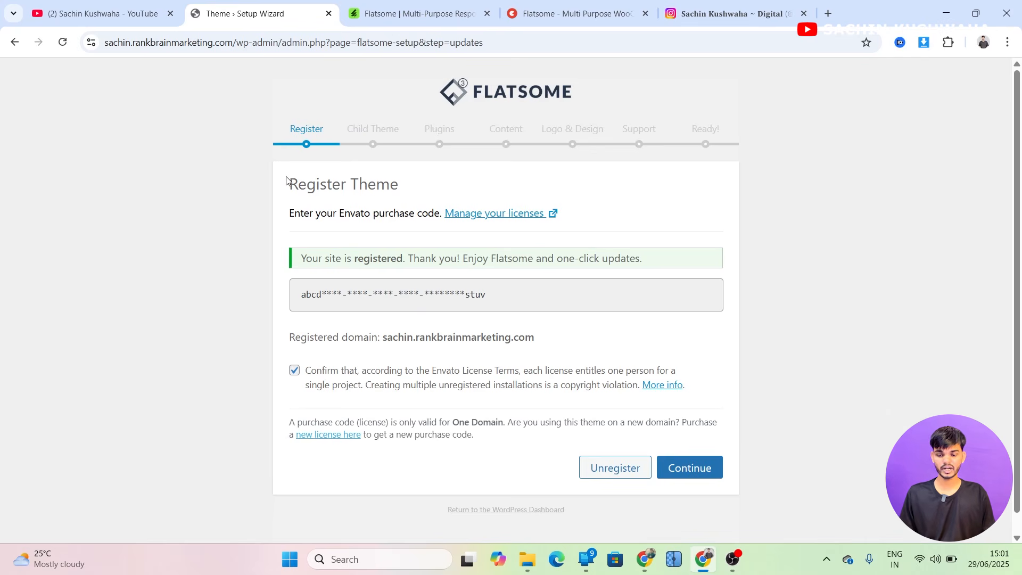
left_click(699, 475)
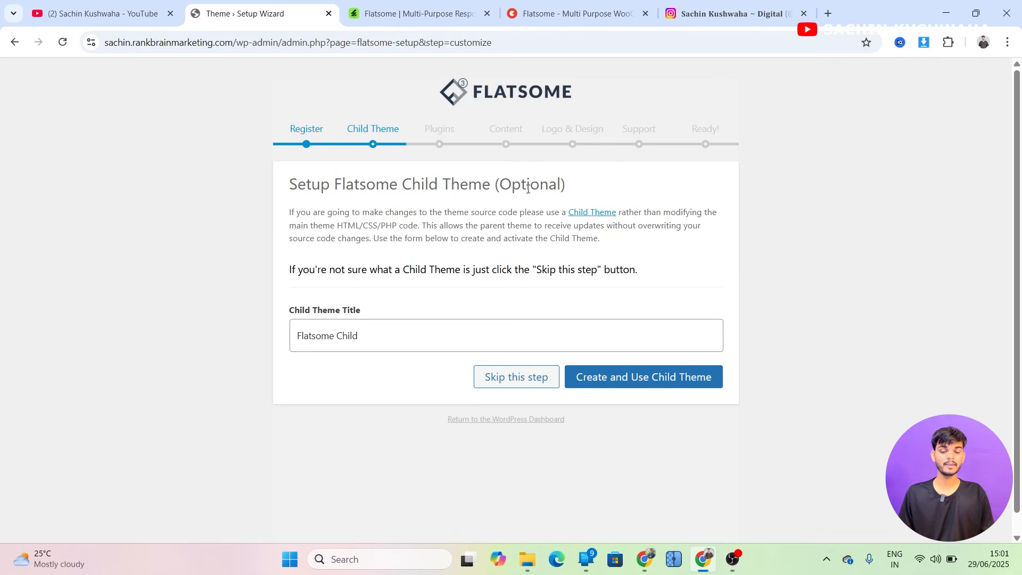
left_click(506, 379)
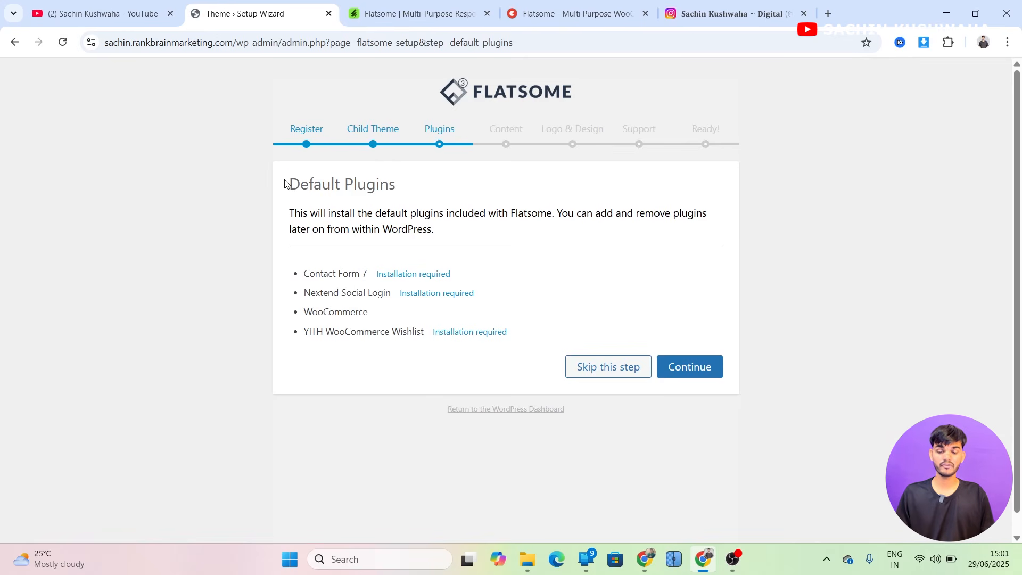
Continue the Default Plugins step to install the plugins included with Flatsome
left_click_drag(288, 184, 400, 184)
left_click(341, 419)
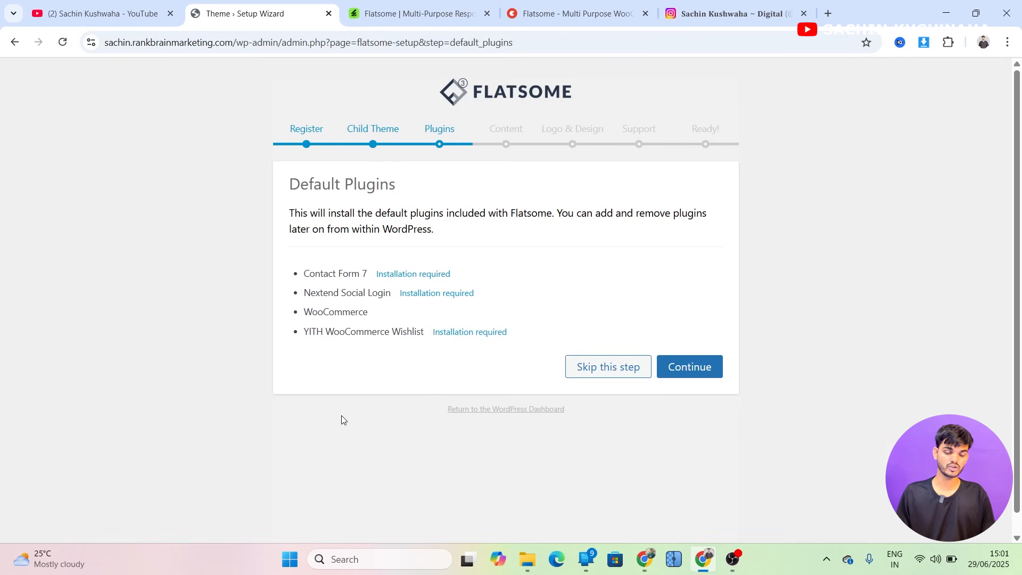
left_click(692, 368)
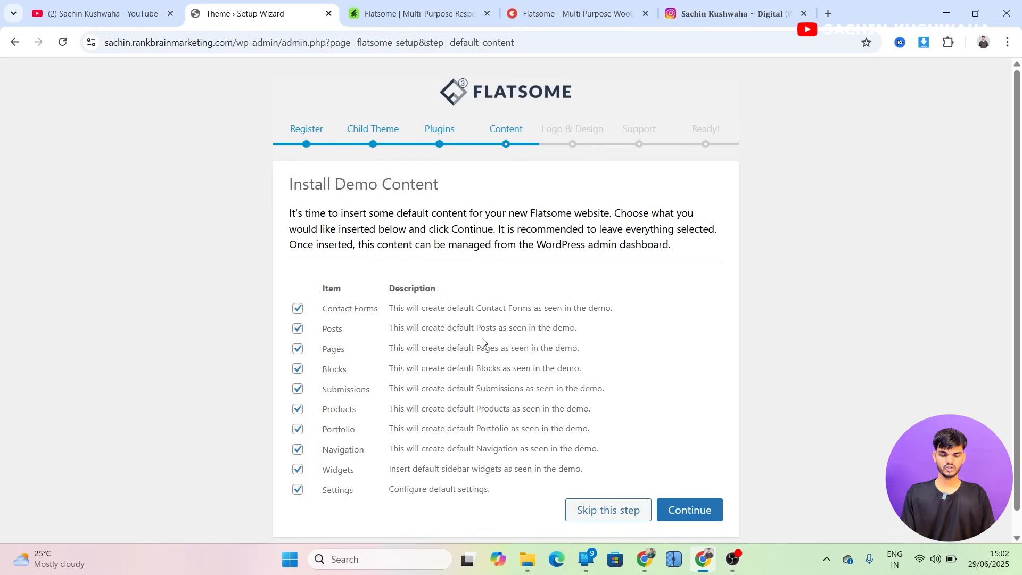
Install all the default demo content items with every option left selected
scroll(484, 342, "down", 1)
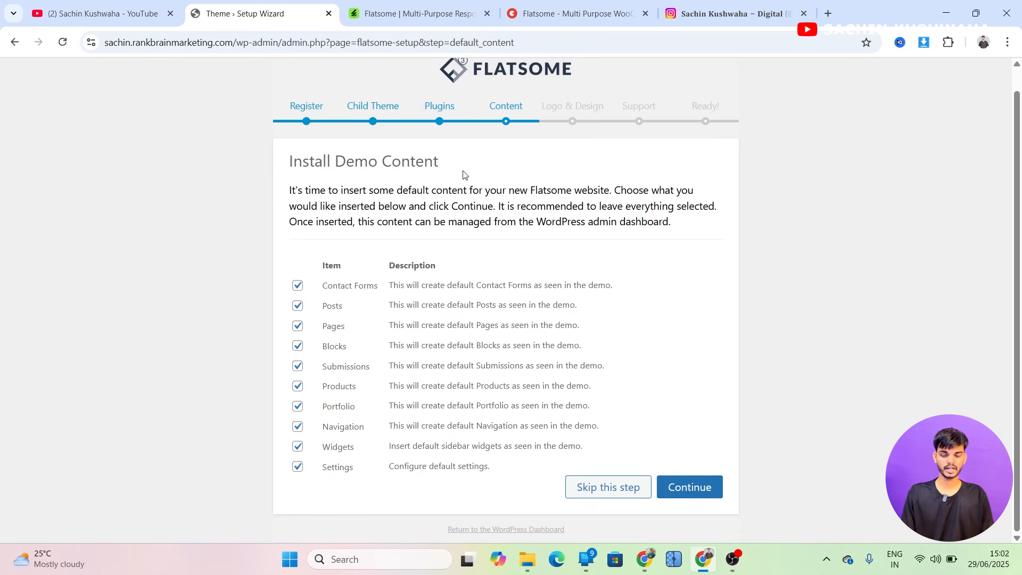
left_click(688, 481)
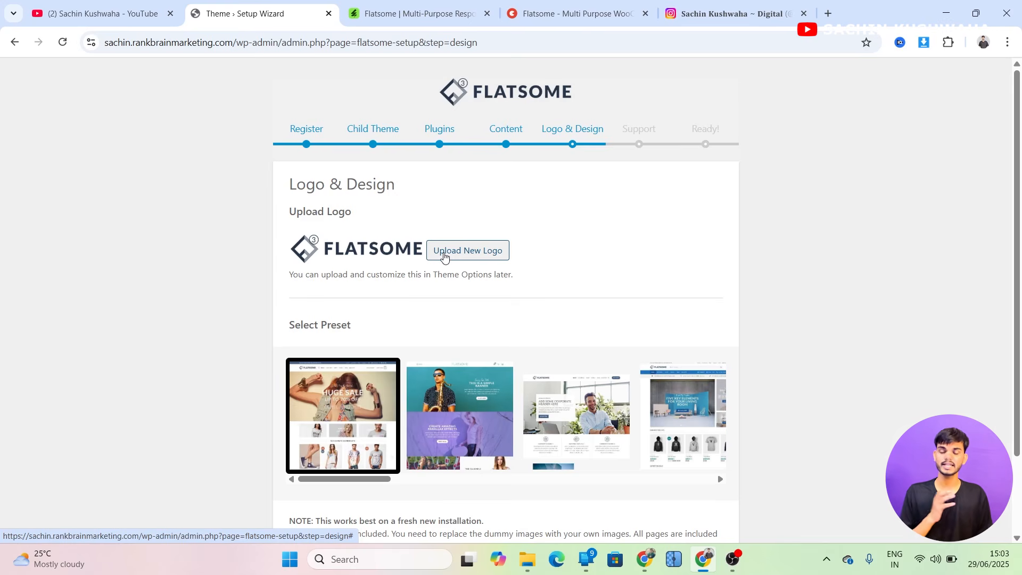
Browse the Logo & Design presets and the theme's ThemeForest listing
scroll(516, 283, "down", 1)
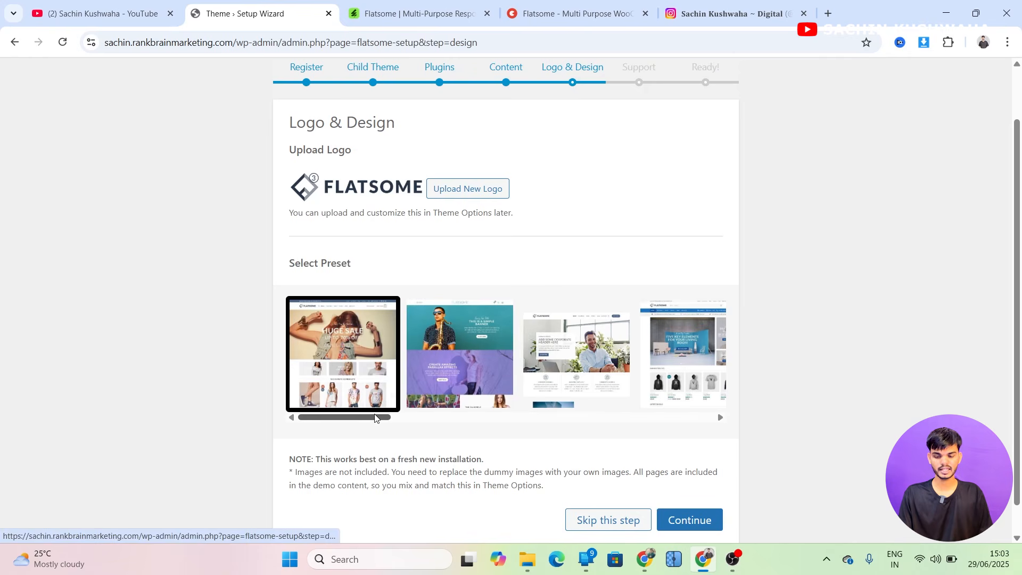
mouse_move(319, 418)
left_mouse_down()
mouse_move(506, 447)
mouse_move(739, 447)
mouse_move(451, 433)
mouse_move(347, 403)
mouse_move(319, 415)
left_mouse_up()
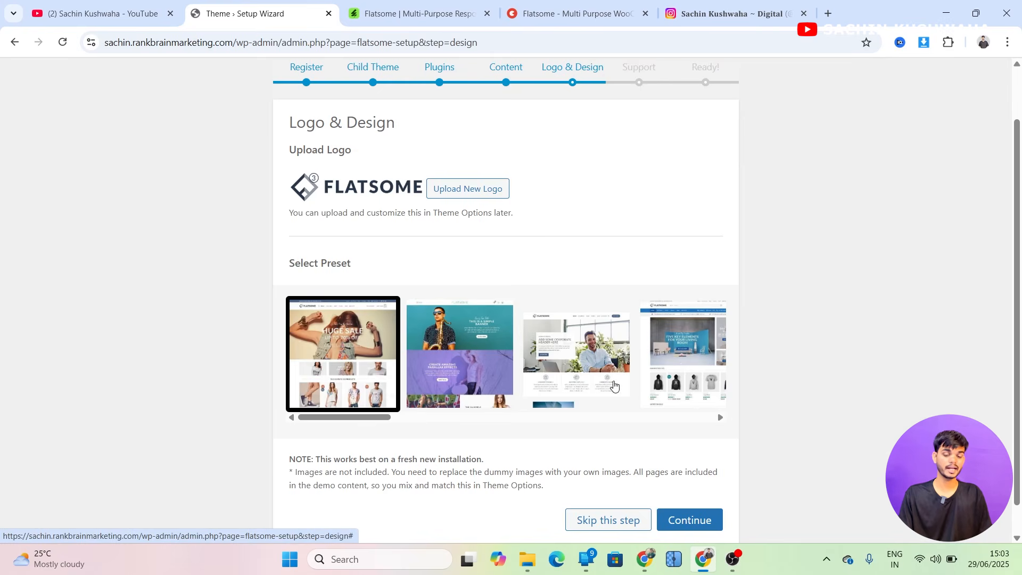
left_click(418, 14)
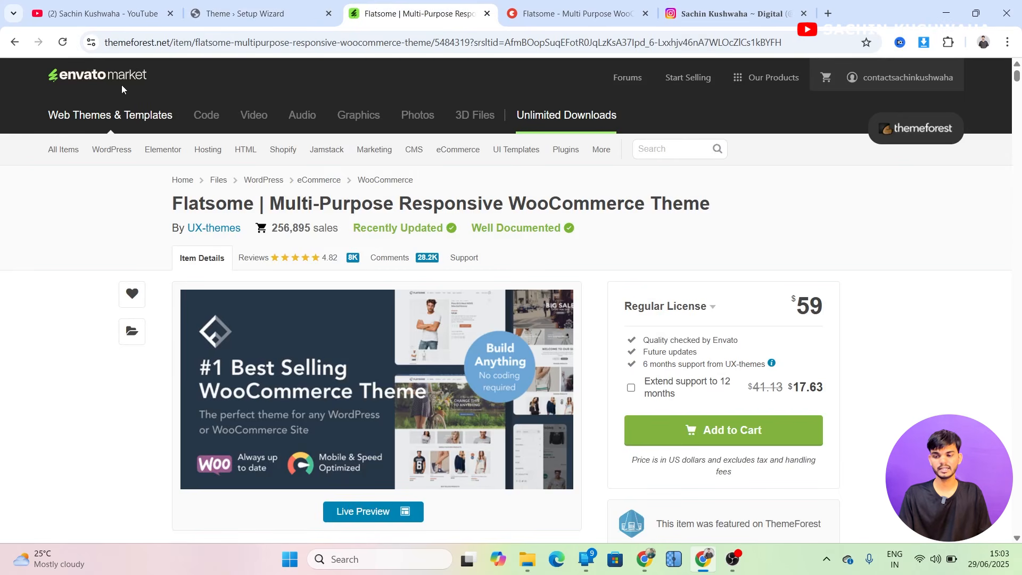
scroll(255, 213, "down", 3)
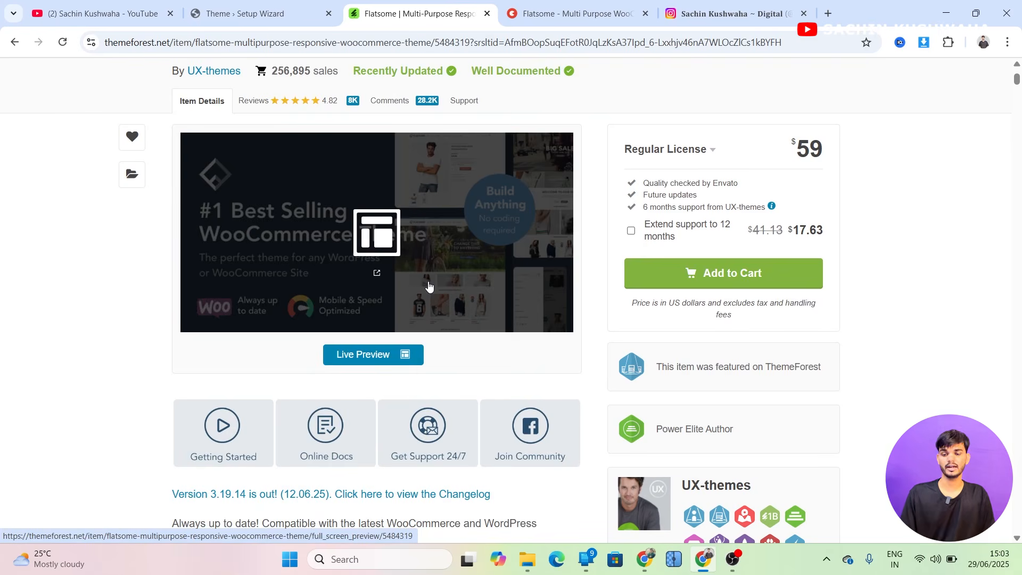
key("ctrl+shift+Tab")
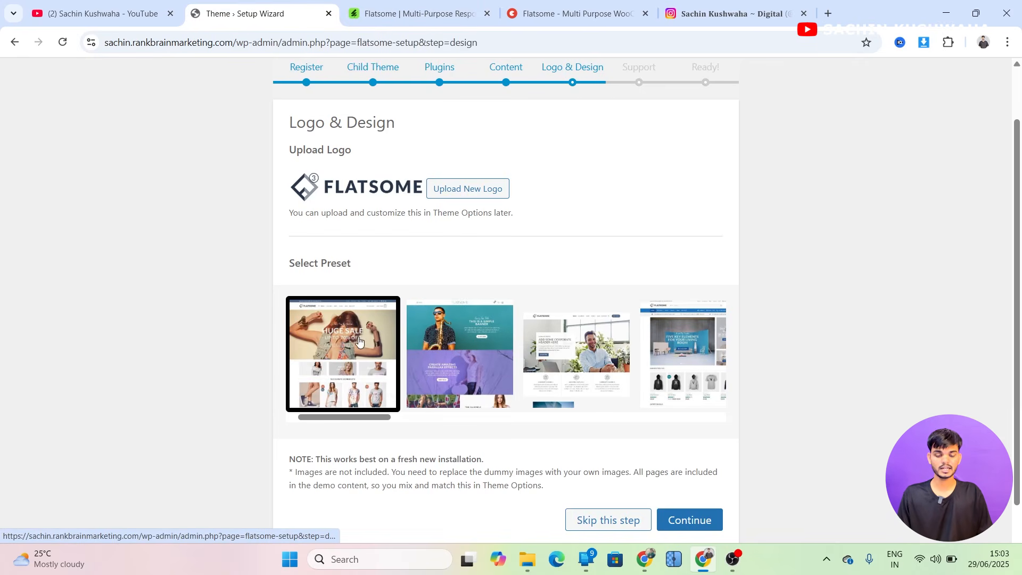
Continue past the Logo & Design step with the first preset selected and agree to the Help and Support terms
left_click(688, 521)
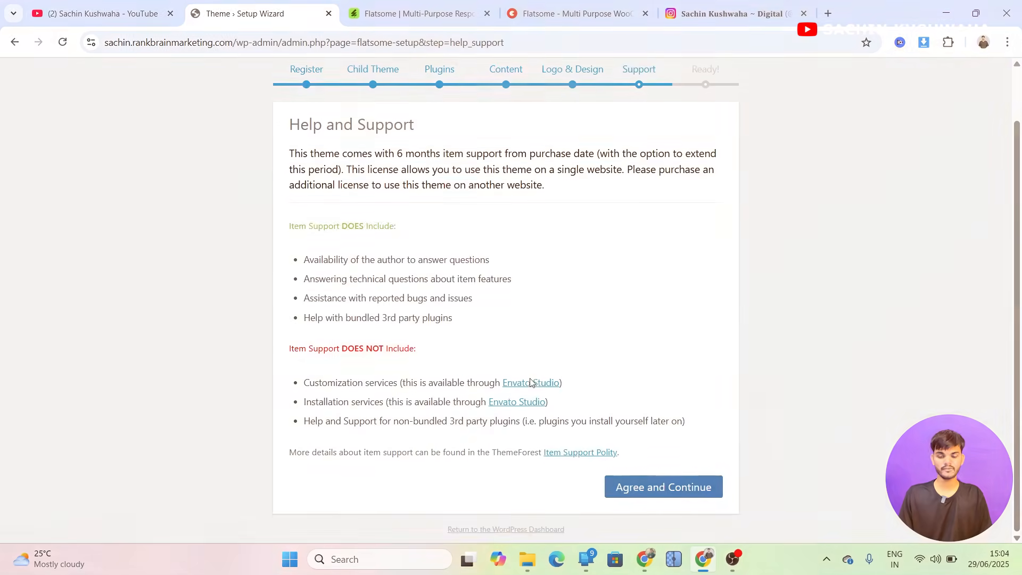
left_click(647, 494)
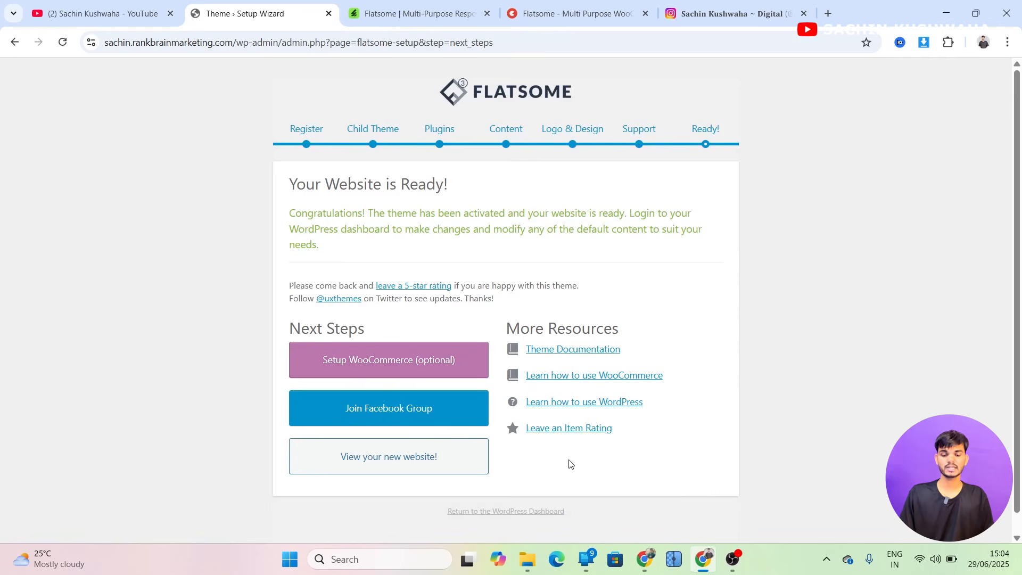
Open the new website in a new tab and browse its homepage slider, product sections and demos menu
left_click(383, 467)
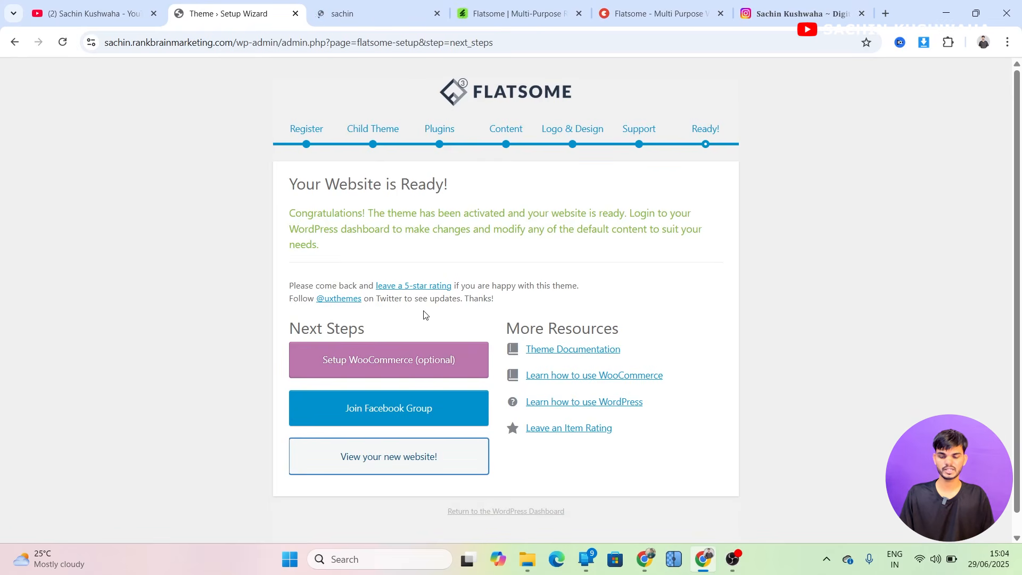
left_click(368, 4)
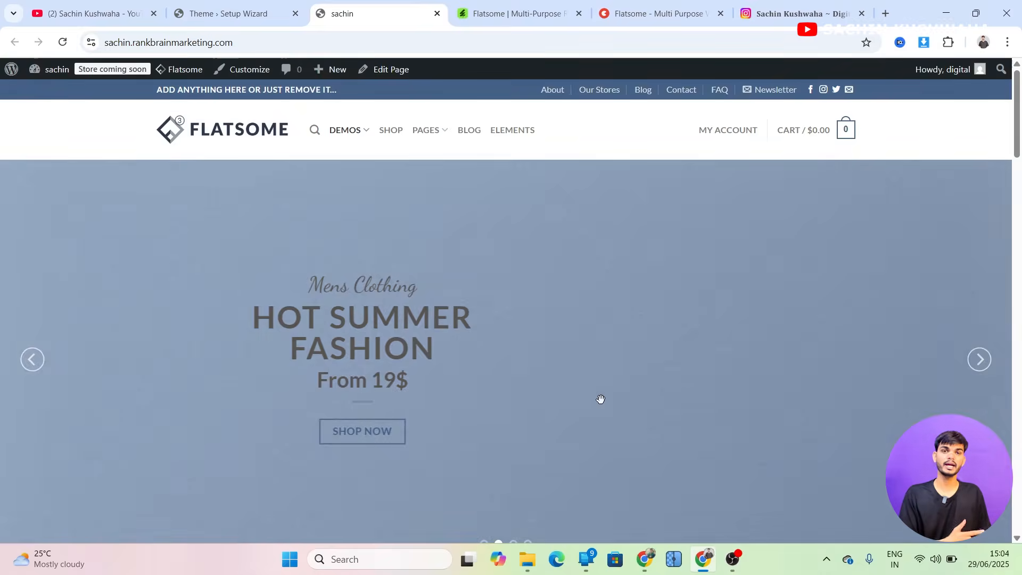
scroll(601, 400, "down", 1)
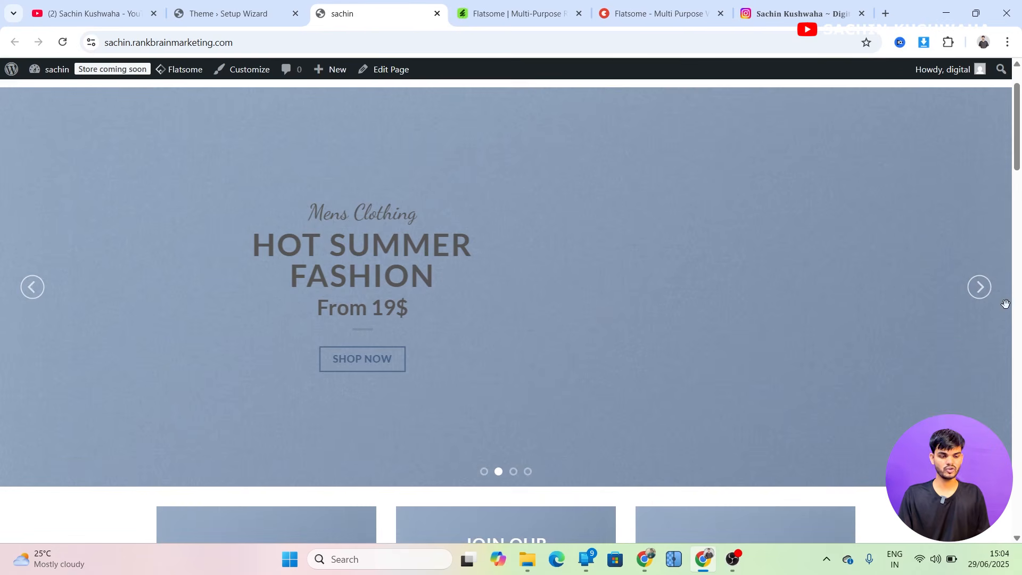
left_click(978, 288)
left_click(979, 288)
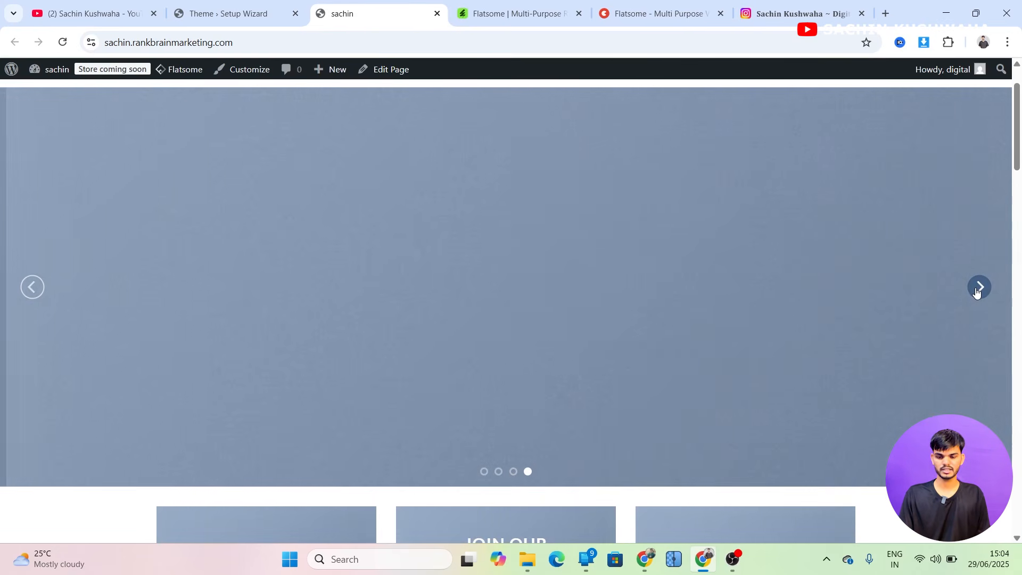
scroll(528, 300, "down", 6)
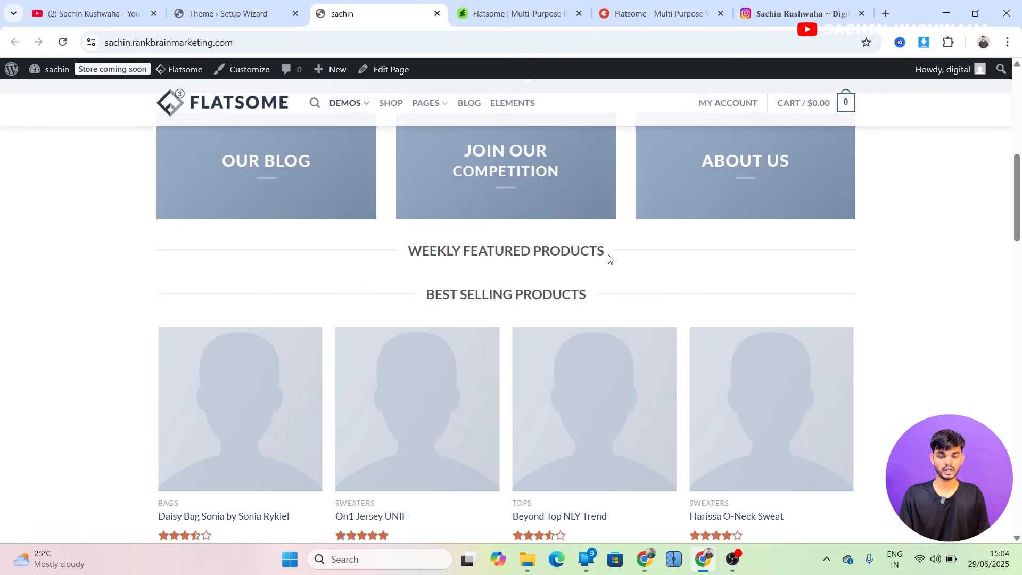
left_click_drag(610, 257, 388, 252)
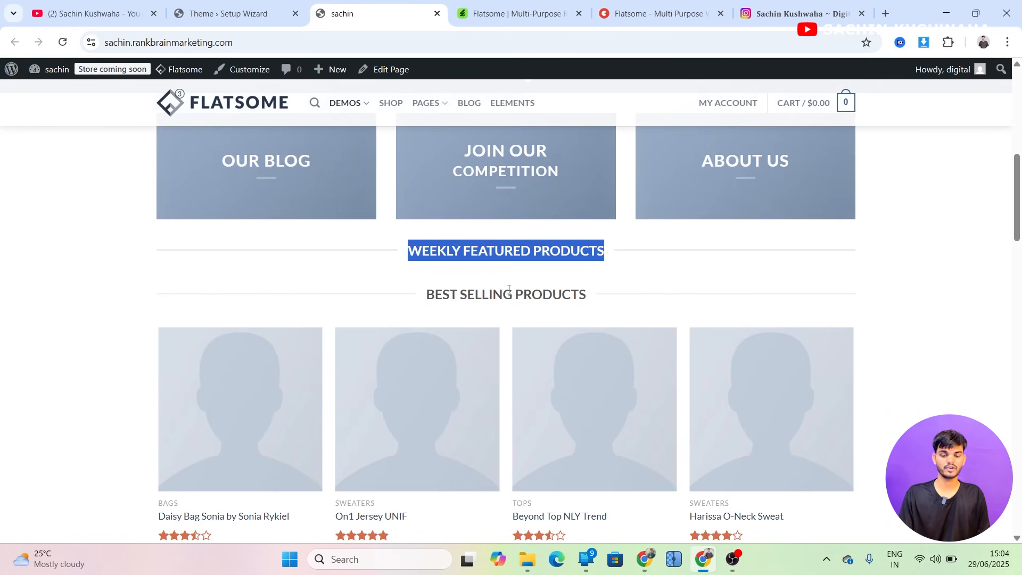
scroll(509, 289, "down", 10)
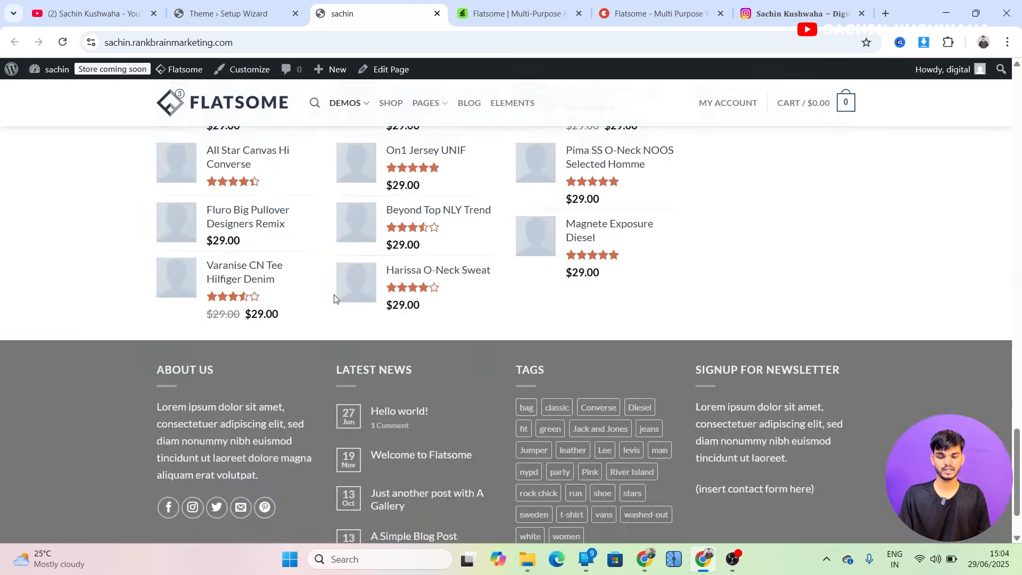
scroll(334, 297, "up", 15)
mouse_move(366, 110)
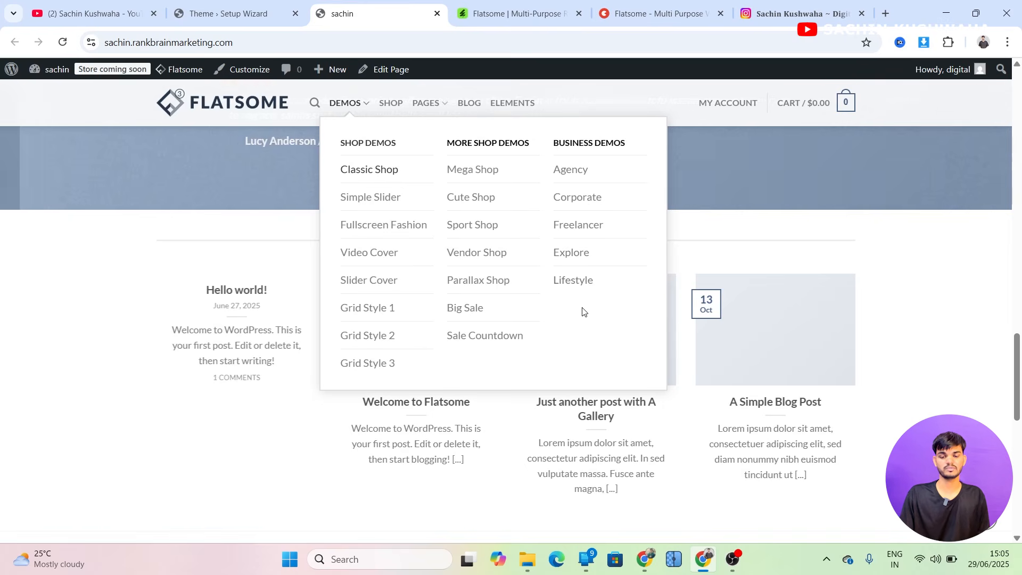
mouse_move(441, 106)
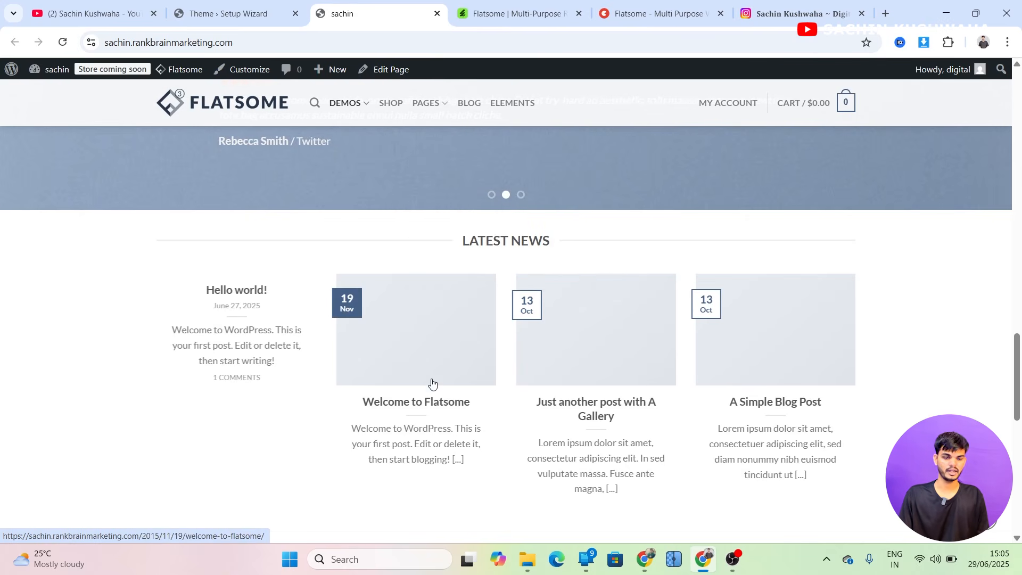
mouse_move(725, 111)
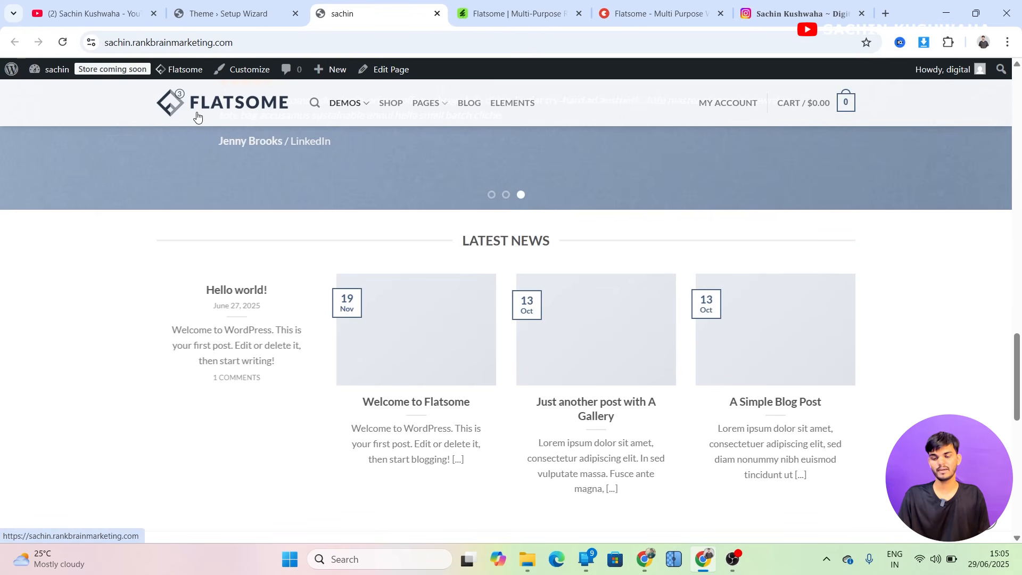
scroll(122, 398, "up", 10)
scroll(123, 398, "up", 7)
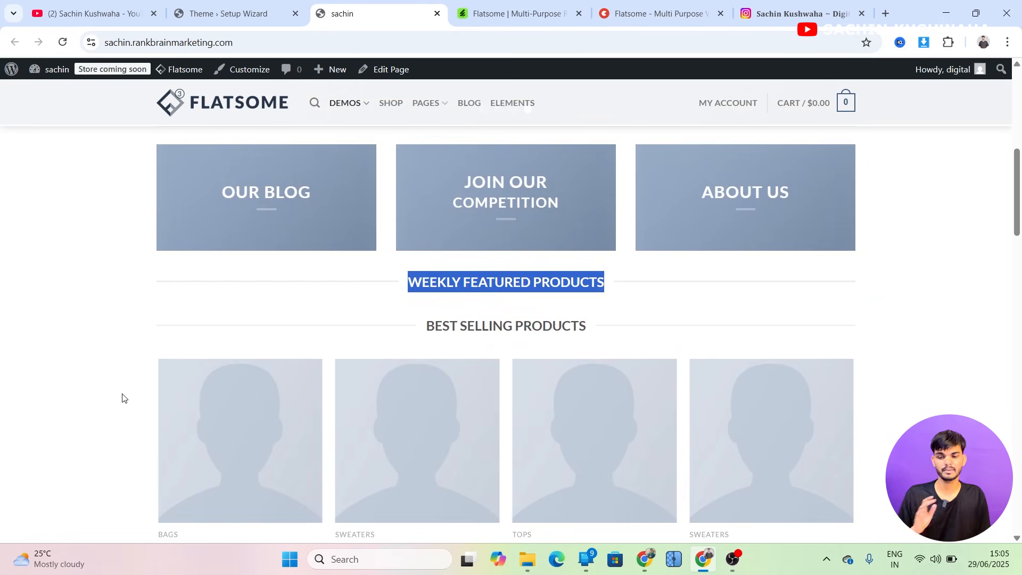
scroll(122, 398, "up", 8)
Switch back to the finished setup wizard and return to the WordPress dashboard
left_click(242, 3)
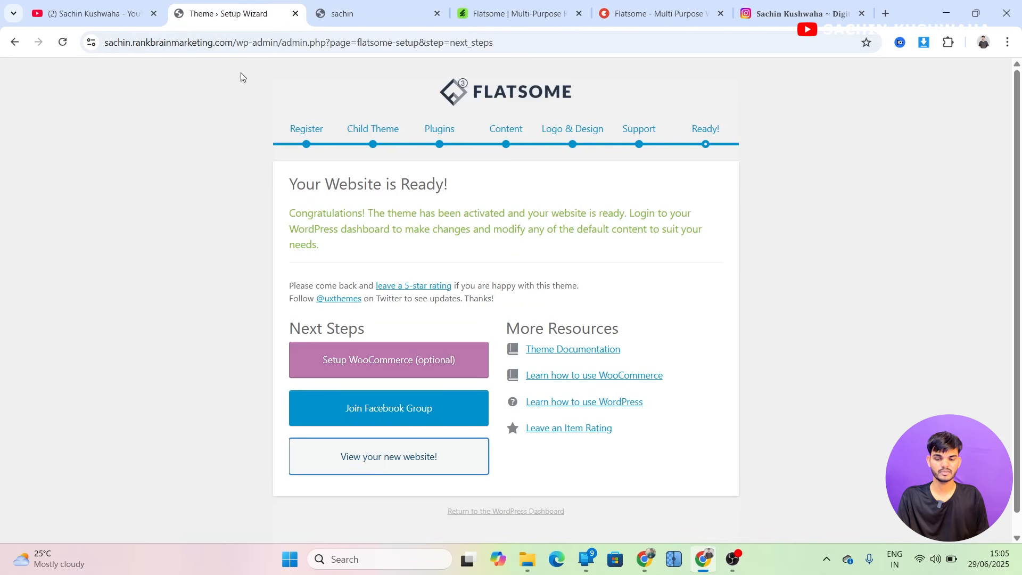
scroll(239, 289, "down", 1)
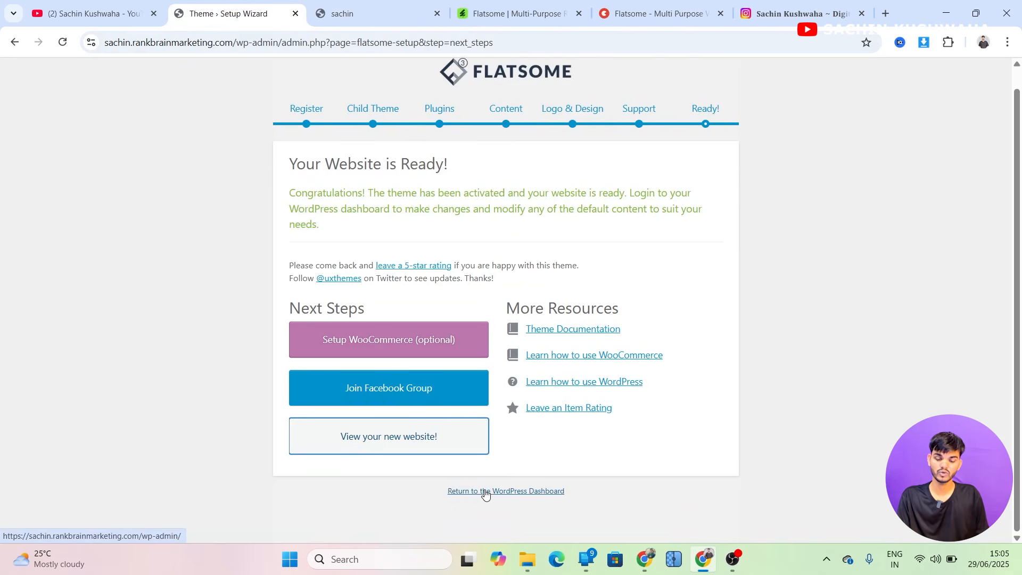
left_click(510, 492)
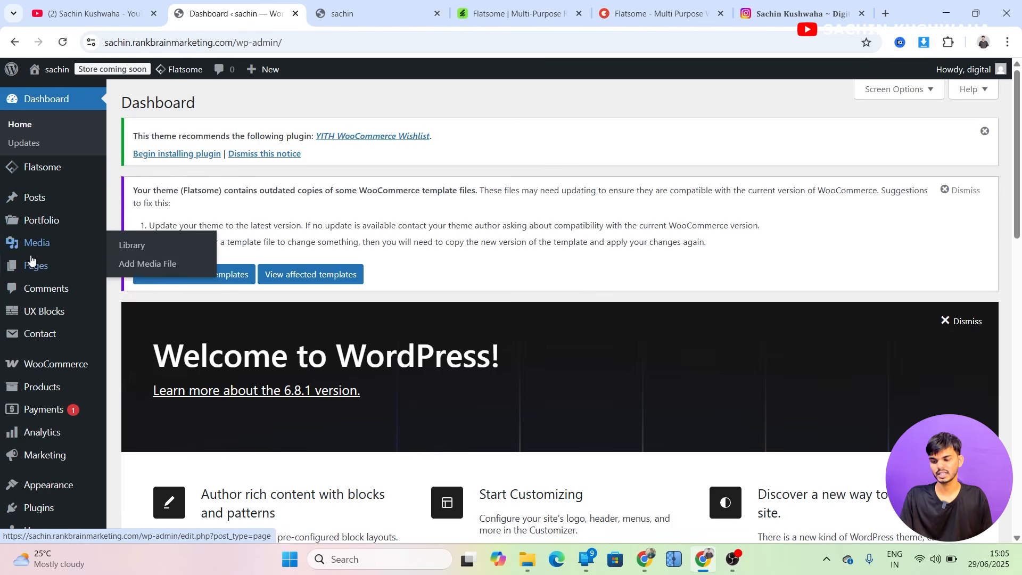
Open the list of all pages and look through the imported demo pages
mouse_move(35, 269)
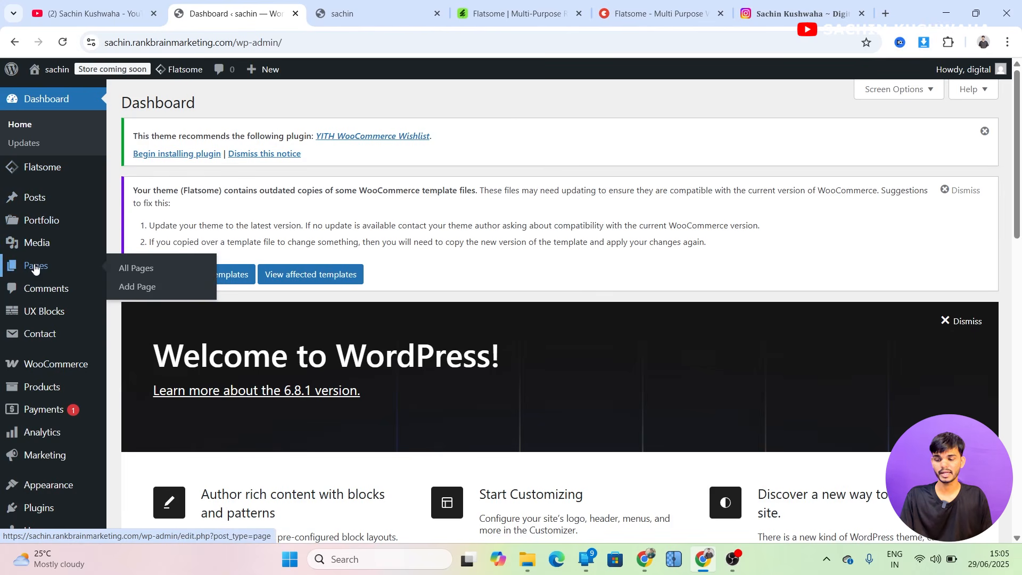
left_click(133, 269)
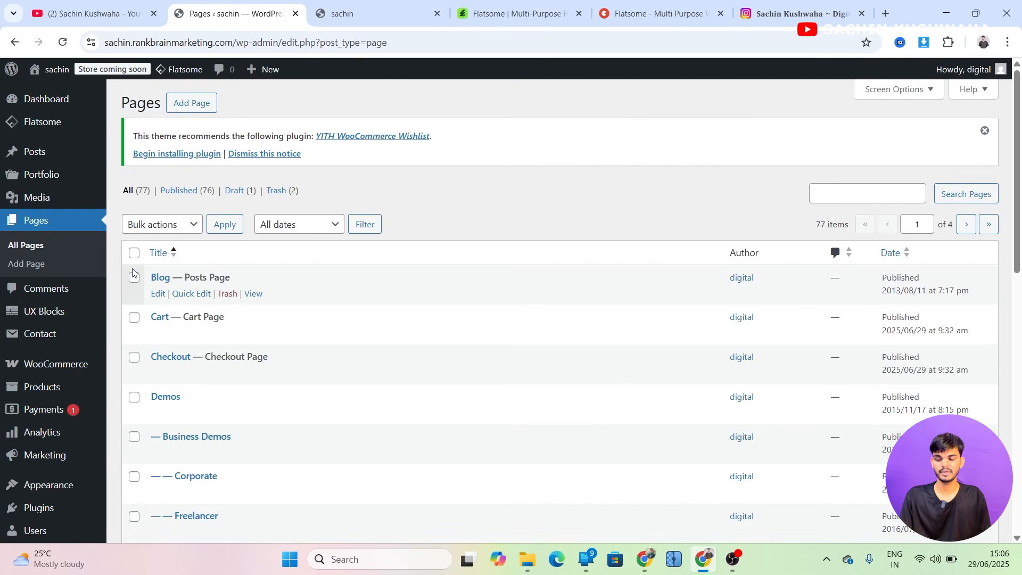
scroll(132, 273, "down", 5)
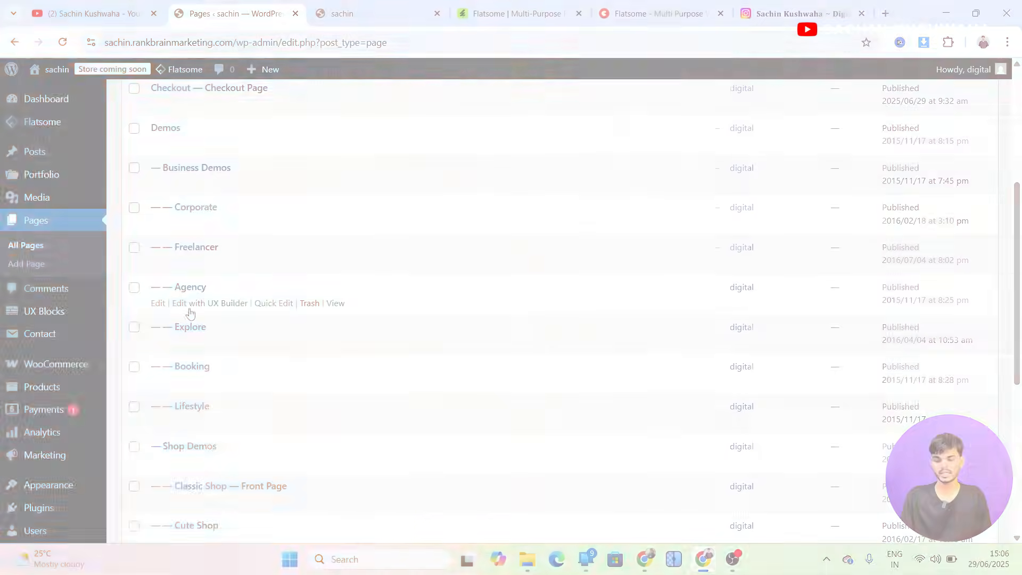
scroll(206, 338, "down", 2)
scroll(207, 337, "down", 3)
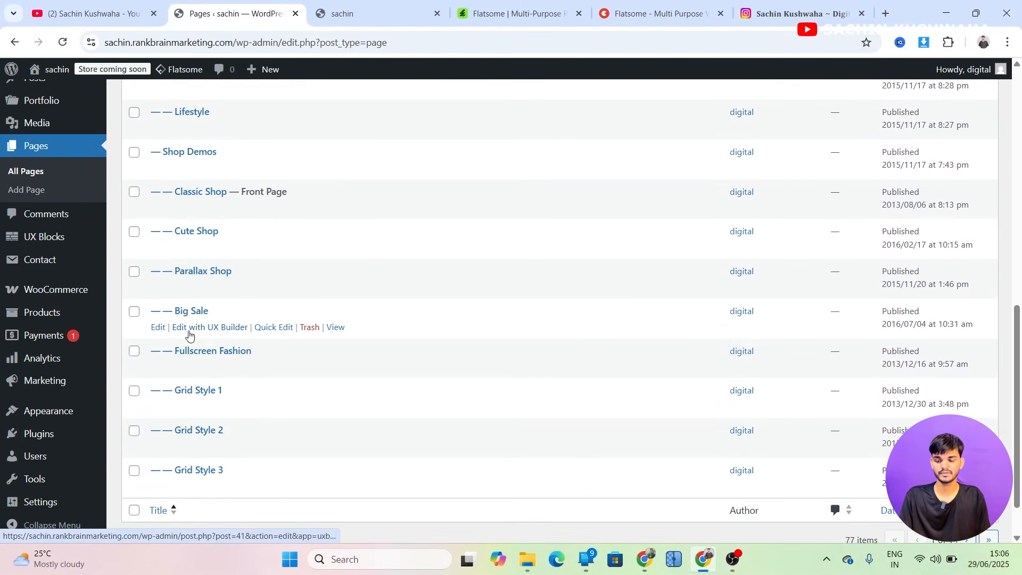
scroll(189, 333, "down", 1)
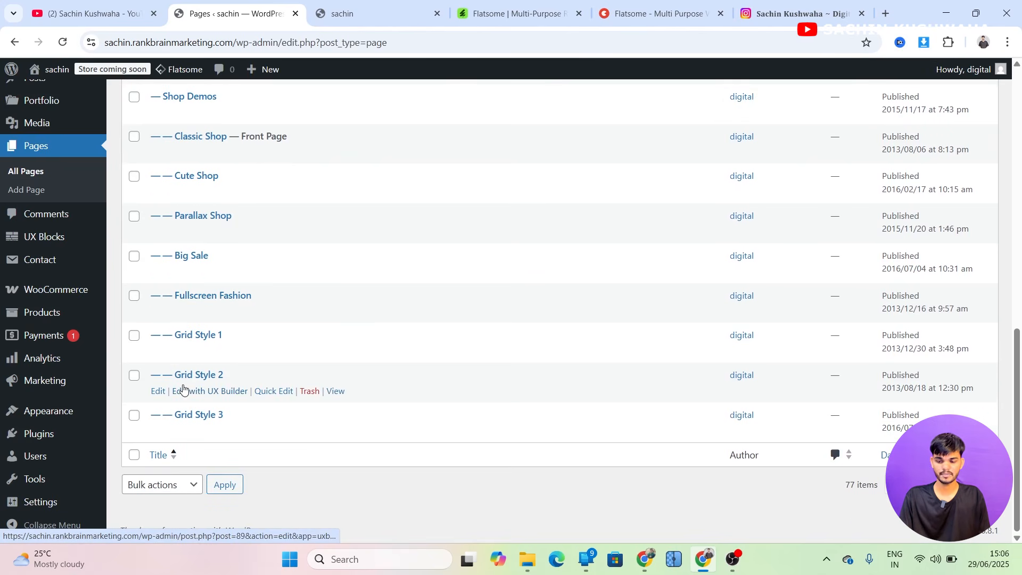
scroll(183, 389, "up", 12)
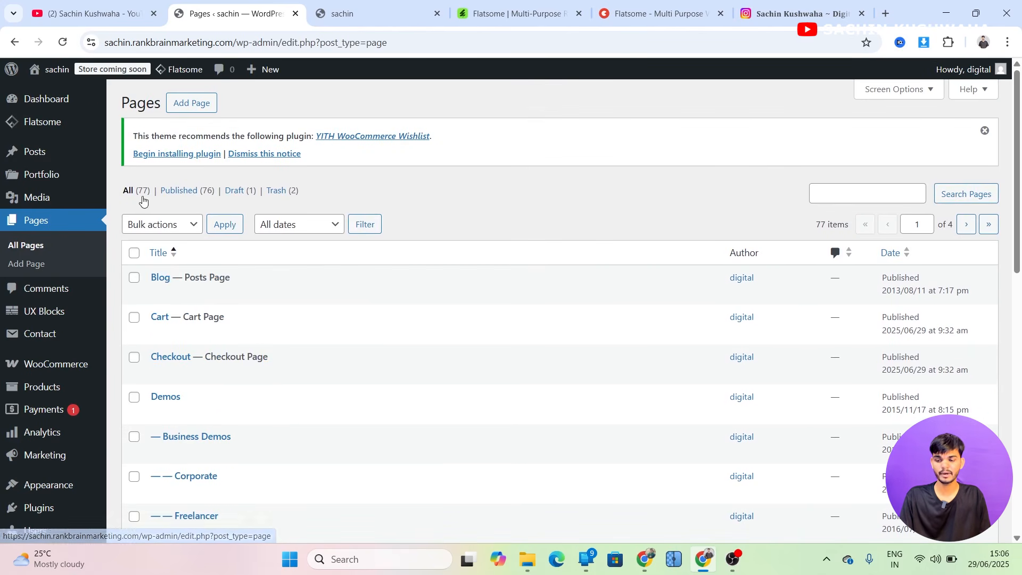
left_click_drag(142, 194, 133, 197)
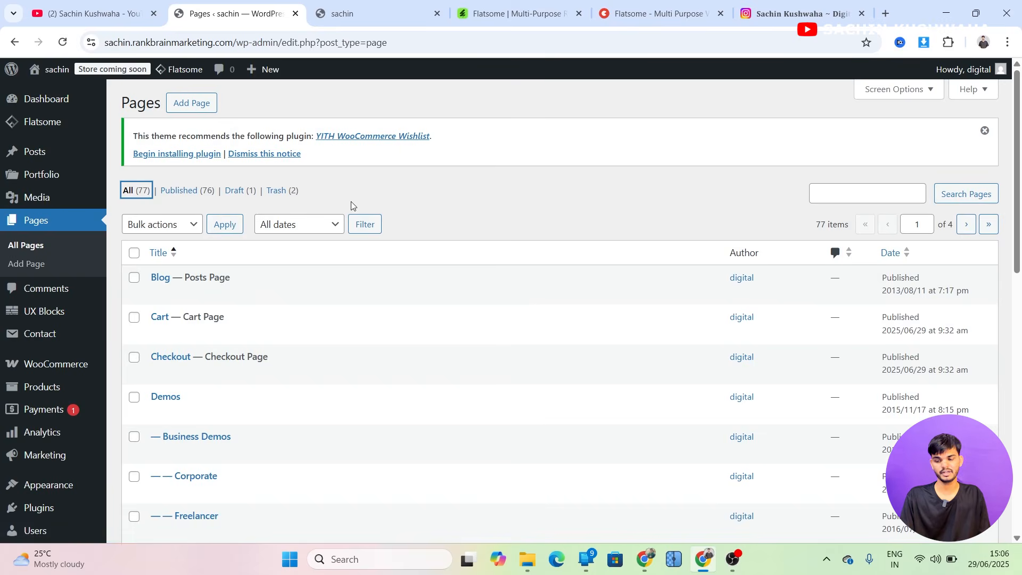
scroll(68, 299, "down", 3)
Open the theme Customizer and look through its list of settings sections
mouse_move(45, 409)
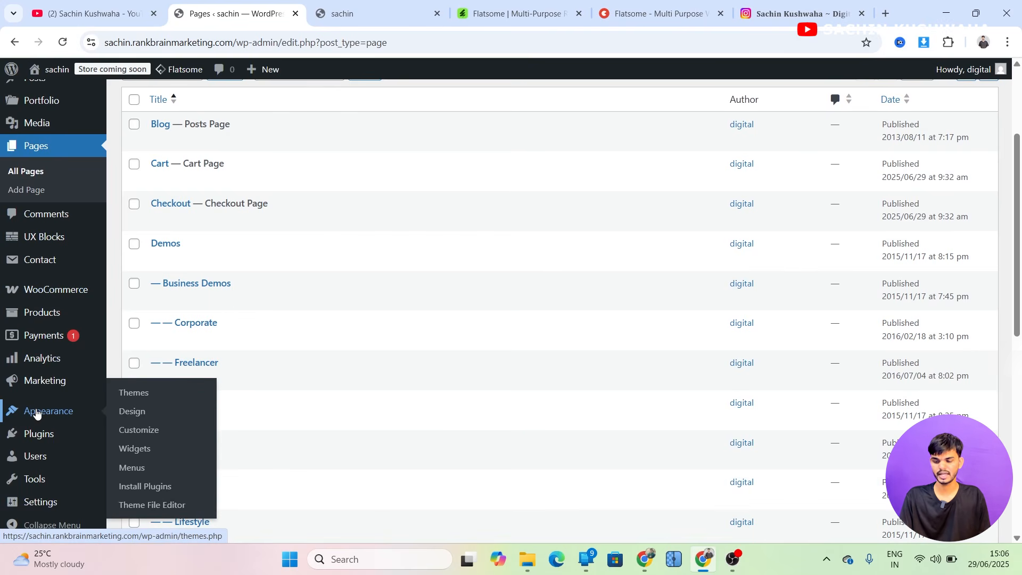
left_click(146, 436)
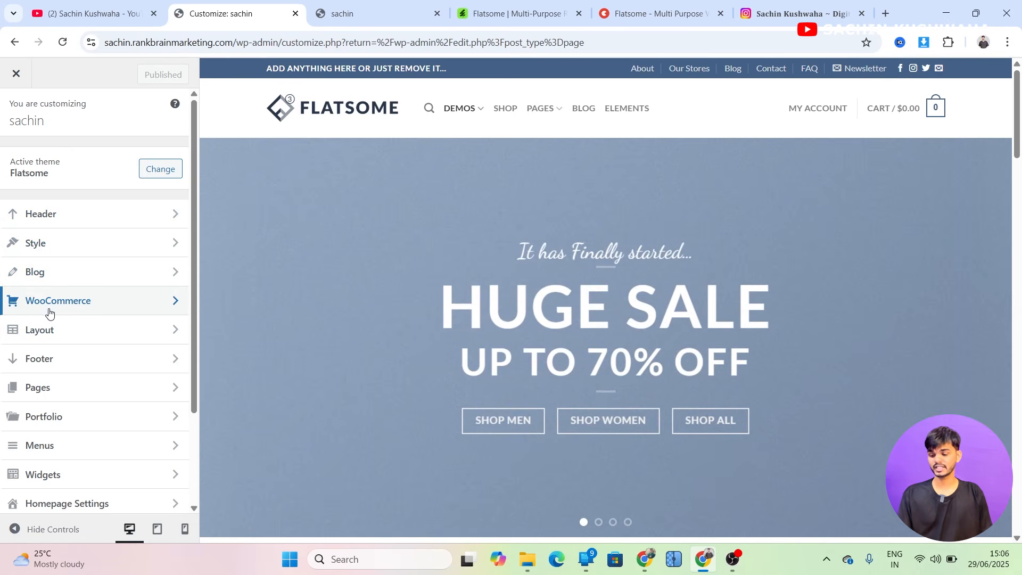
scroll(40, 360, "down", 1)
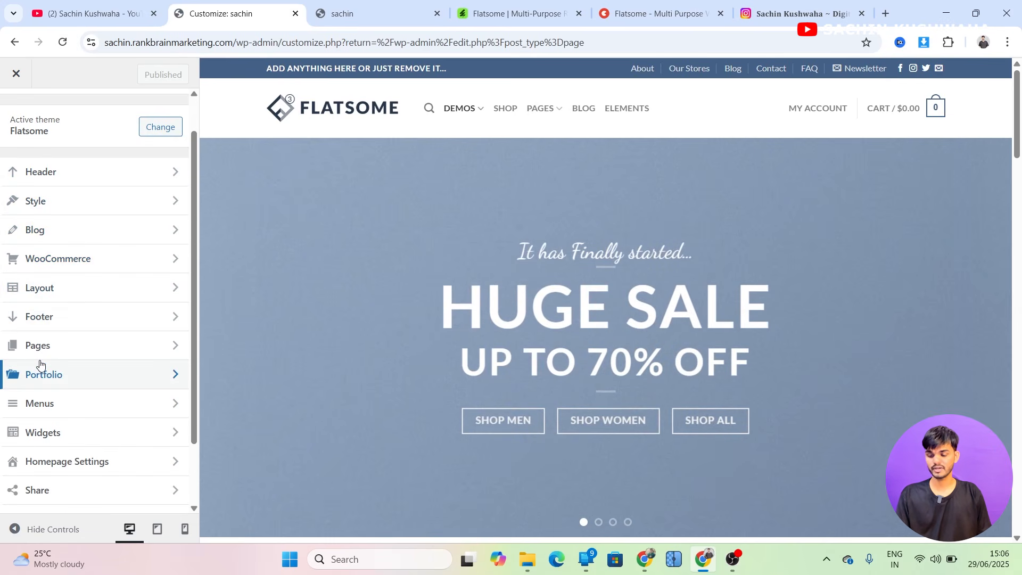
scroll(40, 363, "down", 1)
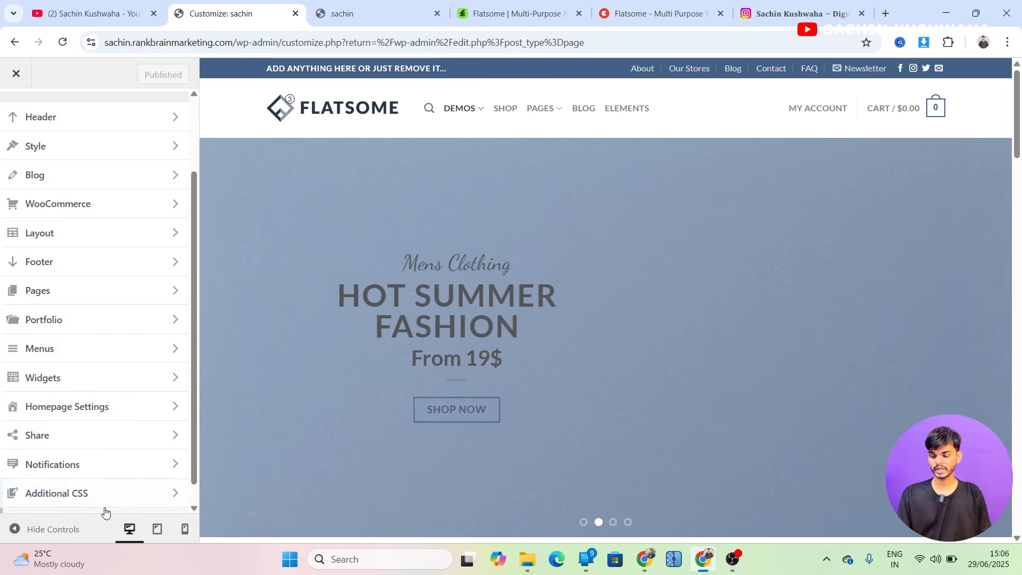
scroll(80, 458, "down", 1)
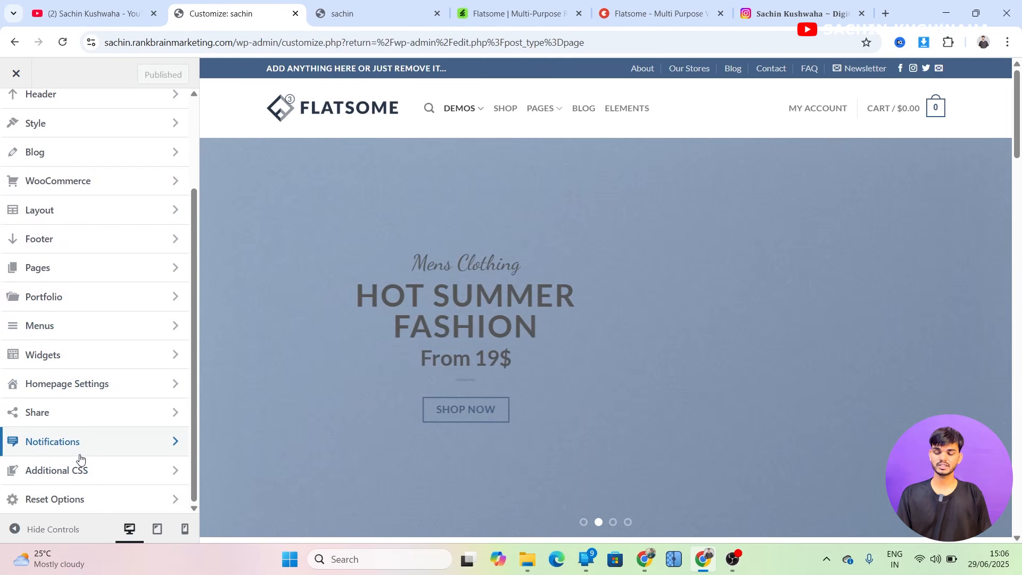
scroll(77, 301, "up", 3)
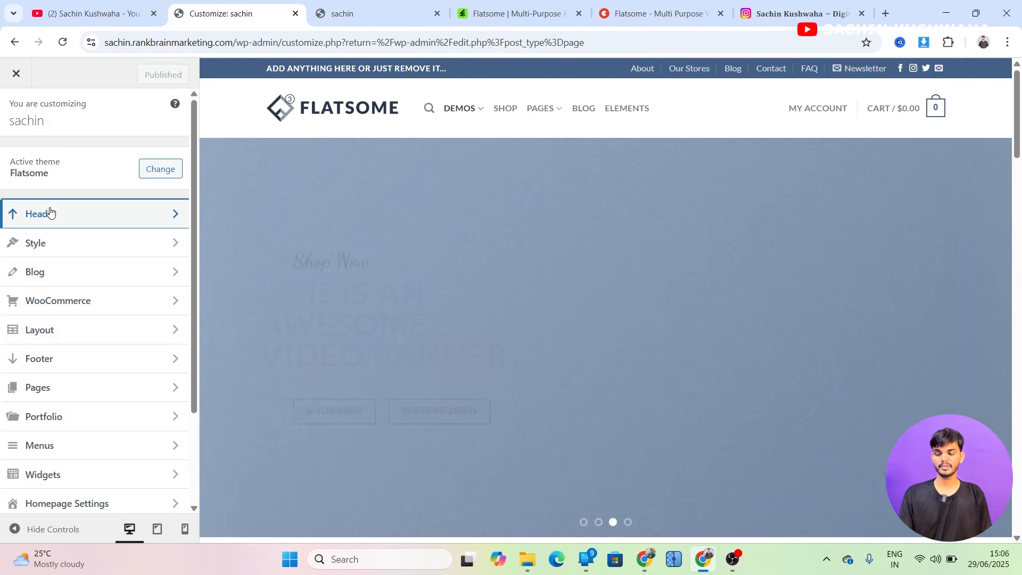
Open the Header settings and the logo's Logo & Site Identity options, then go back to the Header section list
left_click(50, 213)
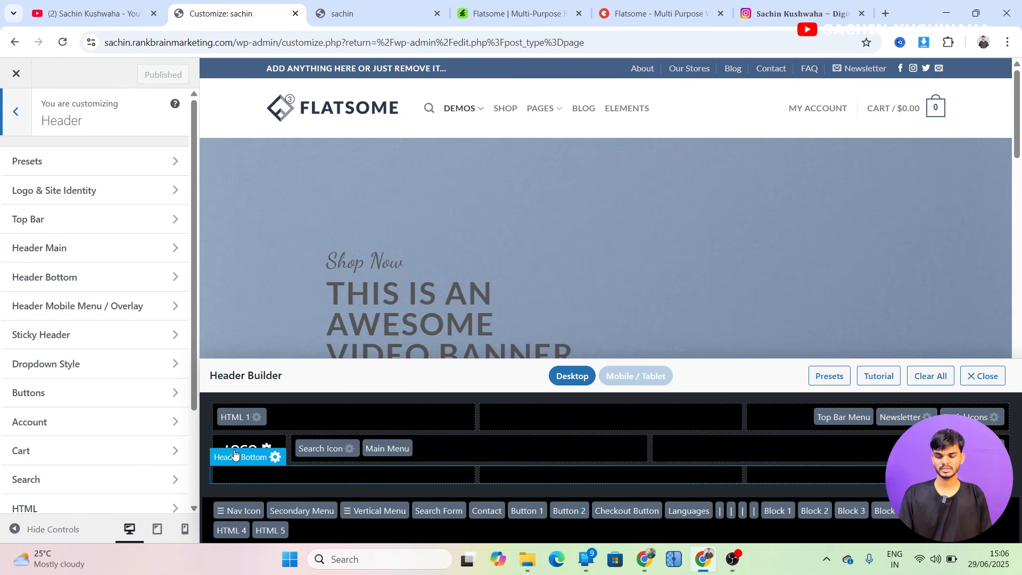
left_click(260, 450)
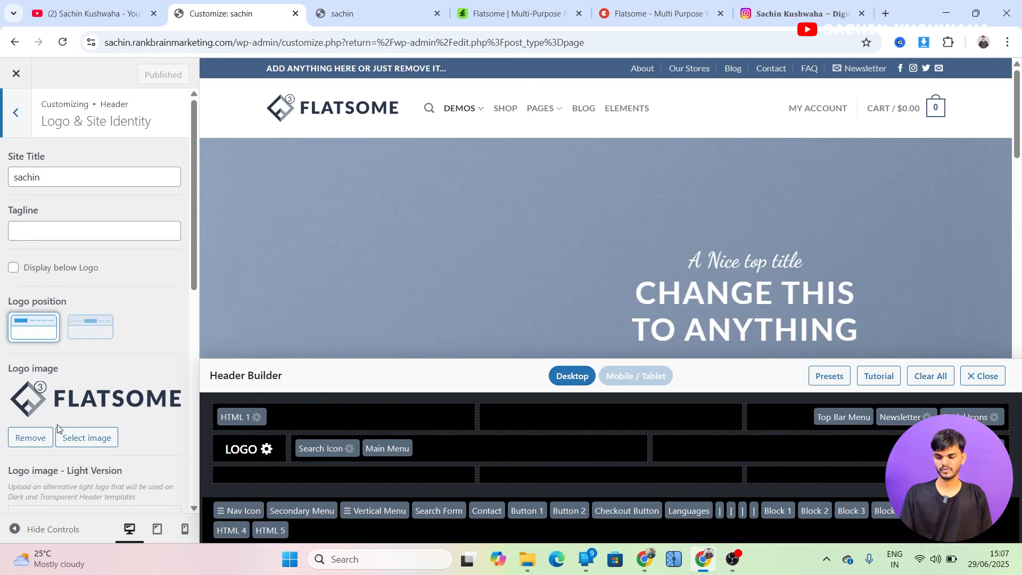
scroll(58, 429, "down", 5)
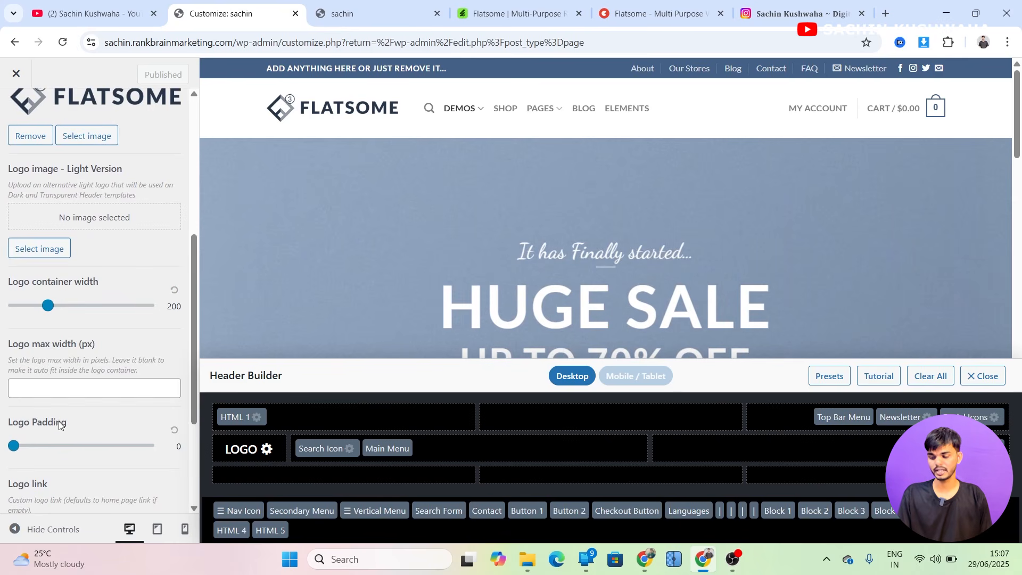
scroll(53, 424, "up", 5)
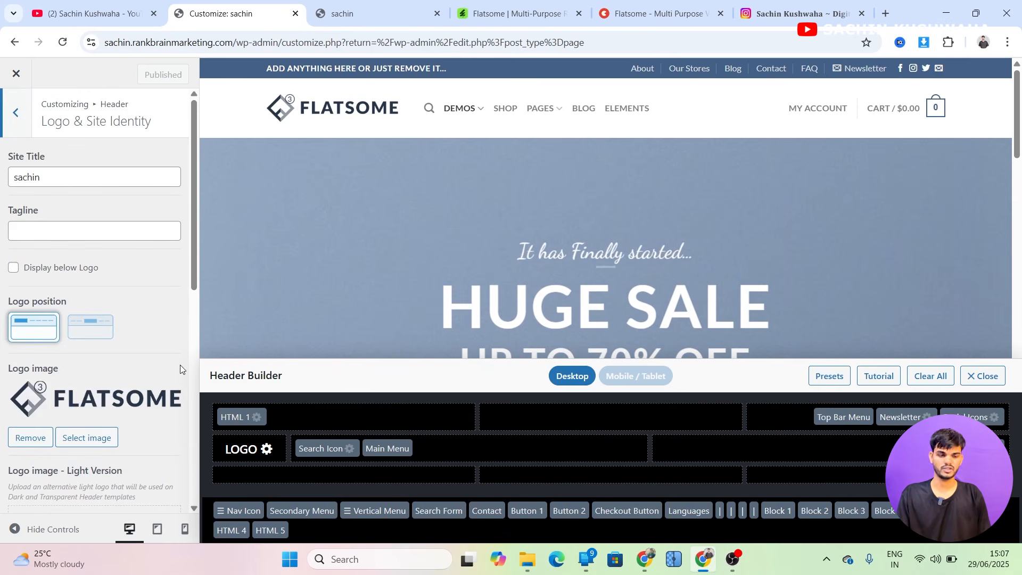
left_click(16, 112)
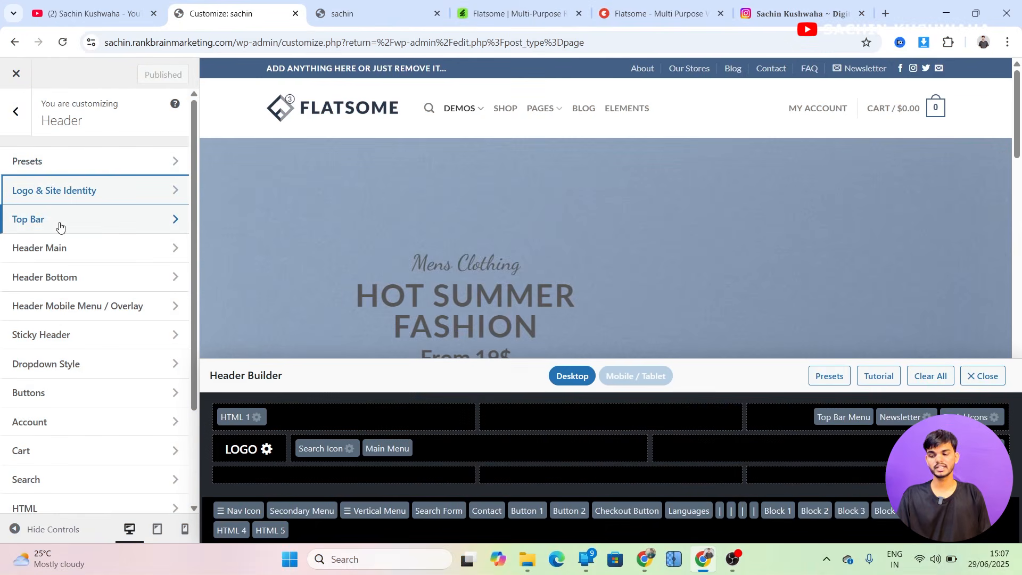
scroll(60, 260, "down", 1)
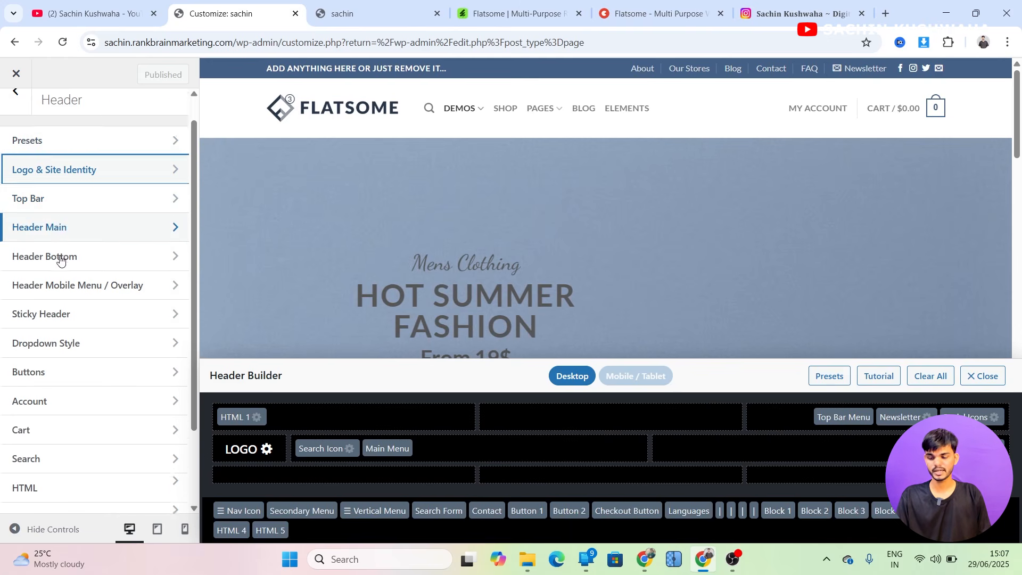
Switch to the Flatsome theme purchase page and look over its checkout form fields and discount code box
scroll(60, 260, "up", 1)
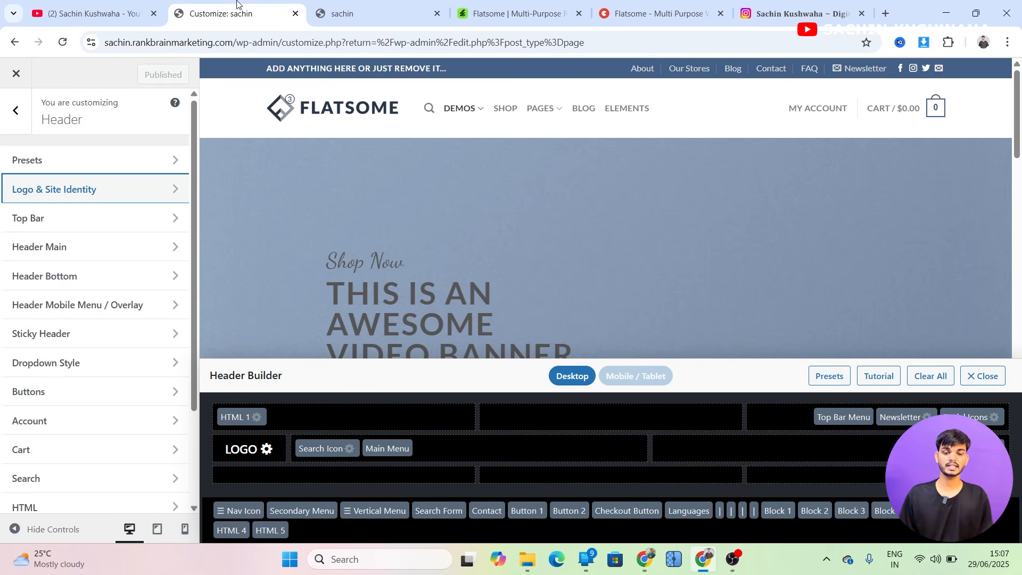
left_click(639, 7)
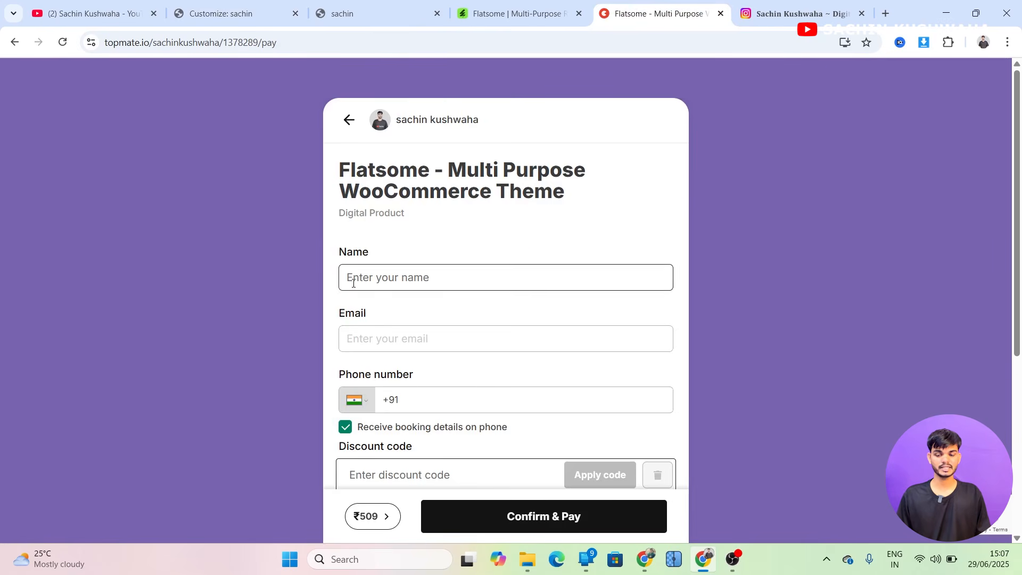
scroll(353, 284, "down", 5)
scroll(353, 283, "up", 5)
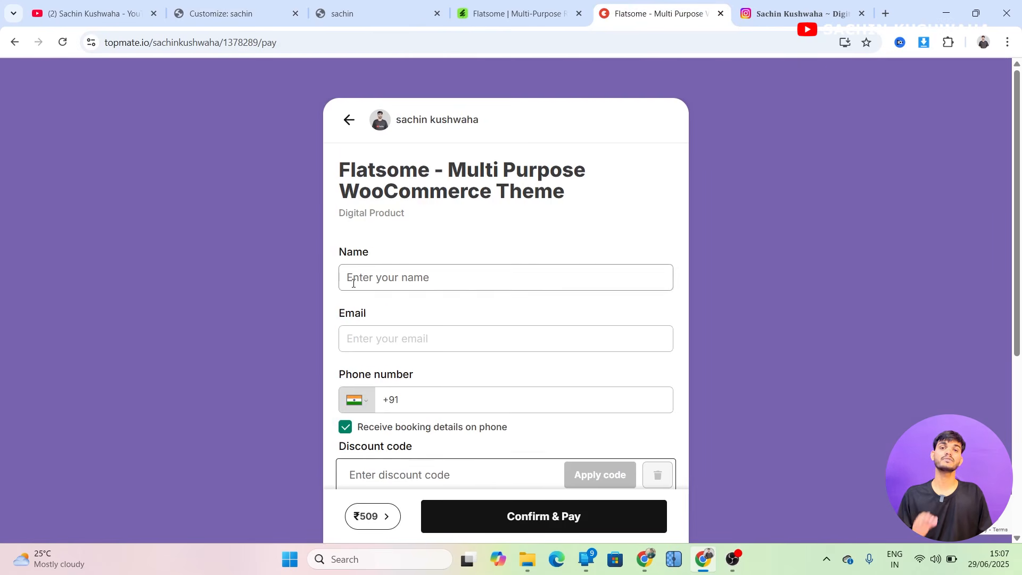
left_click(352, 284)
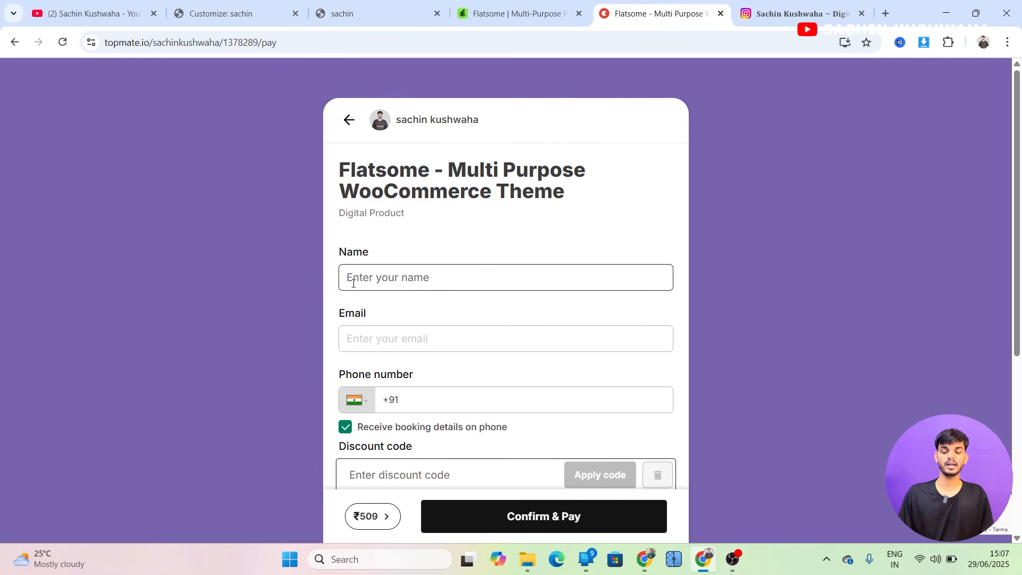
left_click(401, 273)
scroll(399, 276, "down", 2)
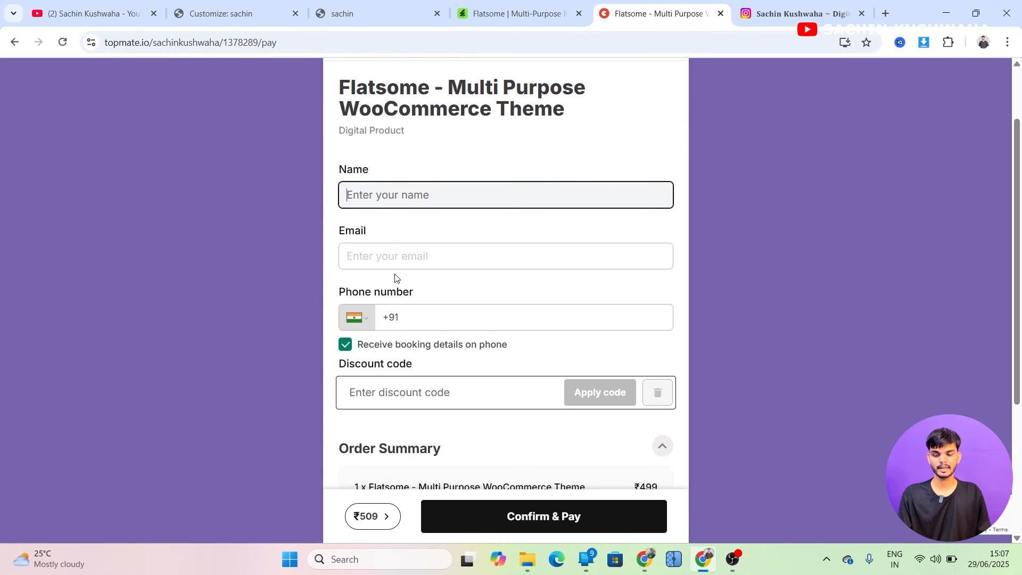
left_click(385, 392)
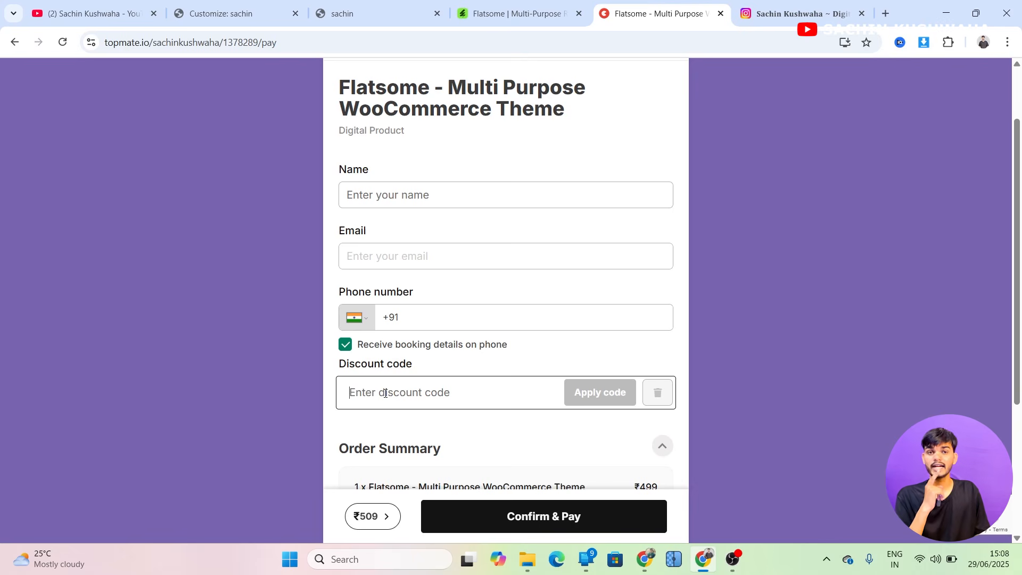
Switch to the YouTube channel tab, then to the Instagram profile tab and dismiss its sign-up popup
left_click(106, 5)
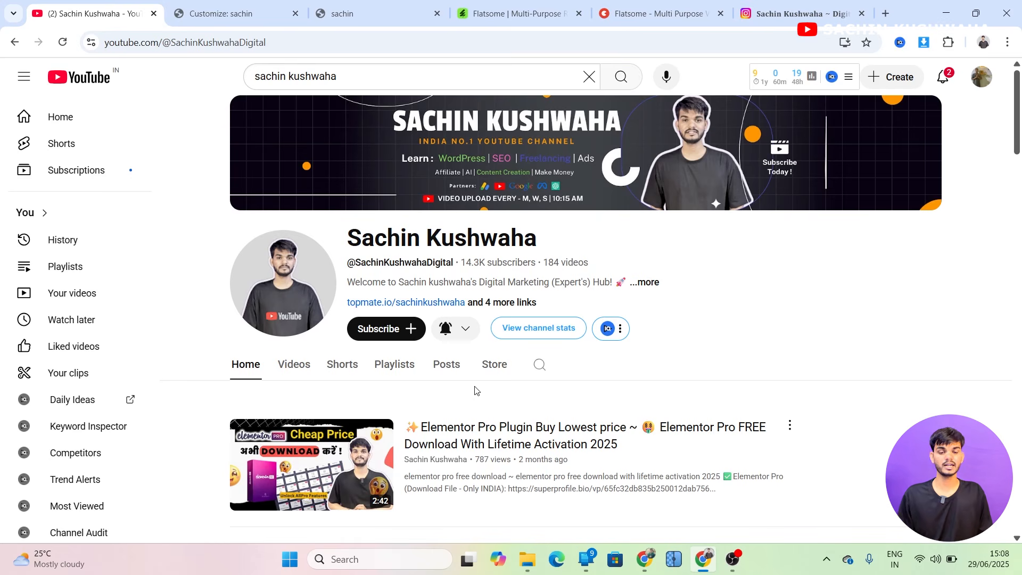
left_click(799, 4)
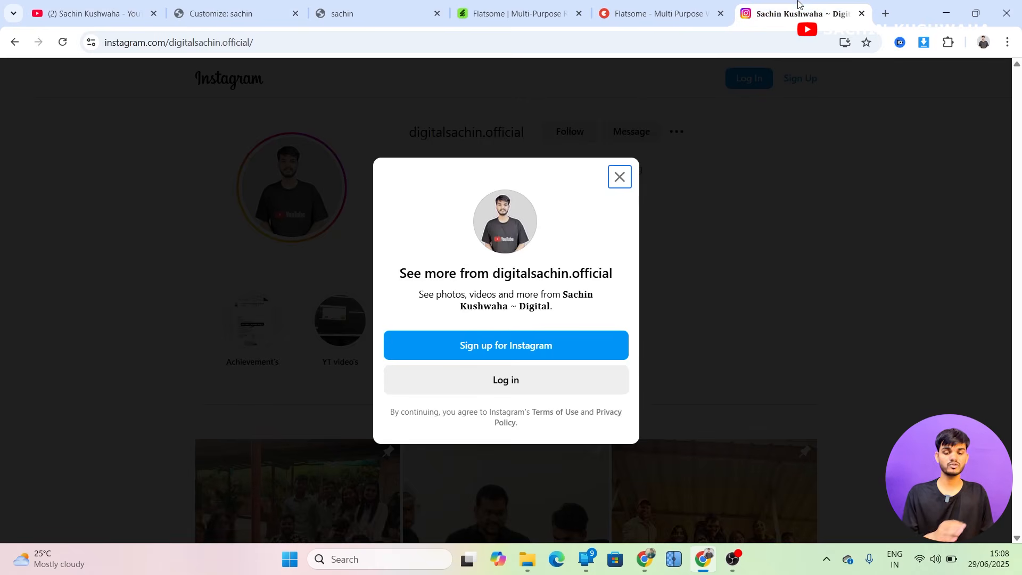
left_click(626, 173)
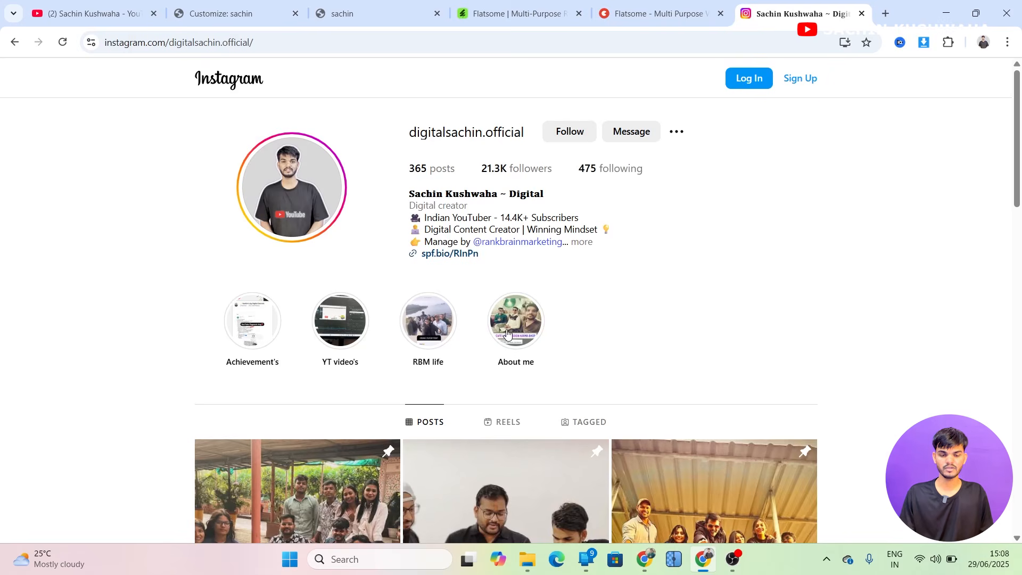